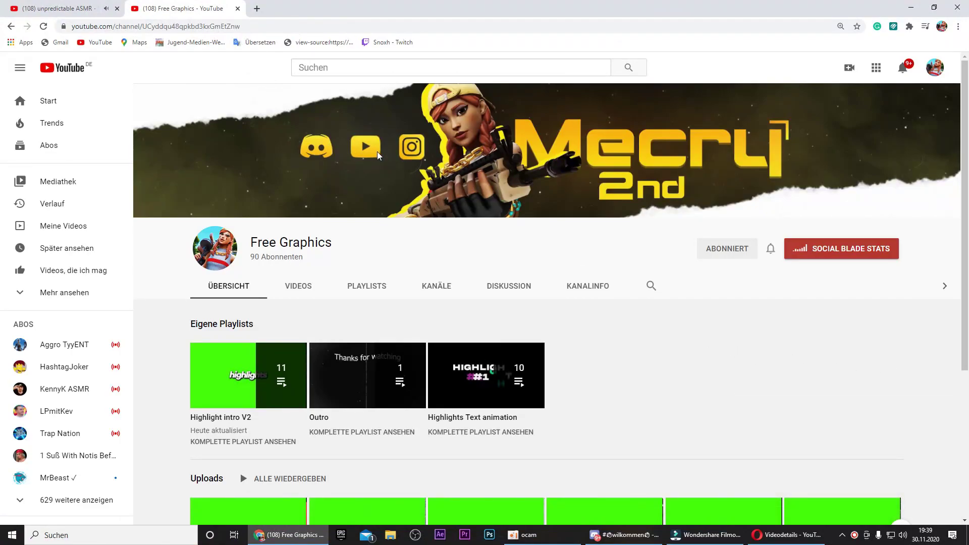
Step: Play Fortnite Highlights Intro #2 from the Free Graphics Highlight intro V2 playlist
scroll(382, 155, down, 2)
click(234, 280)
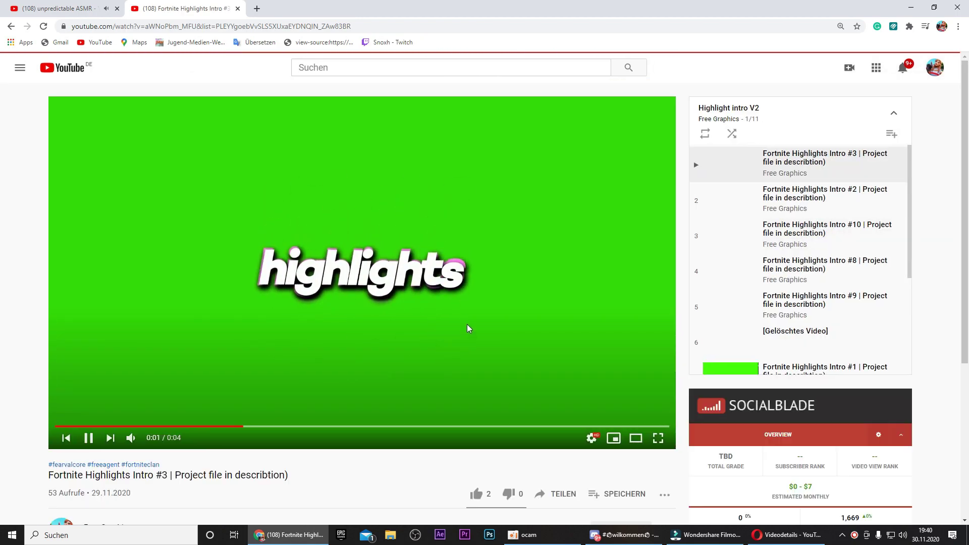
click(811, 202)
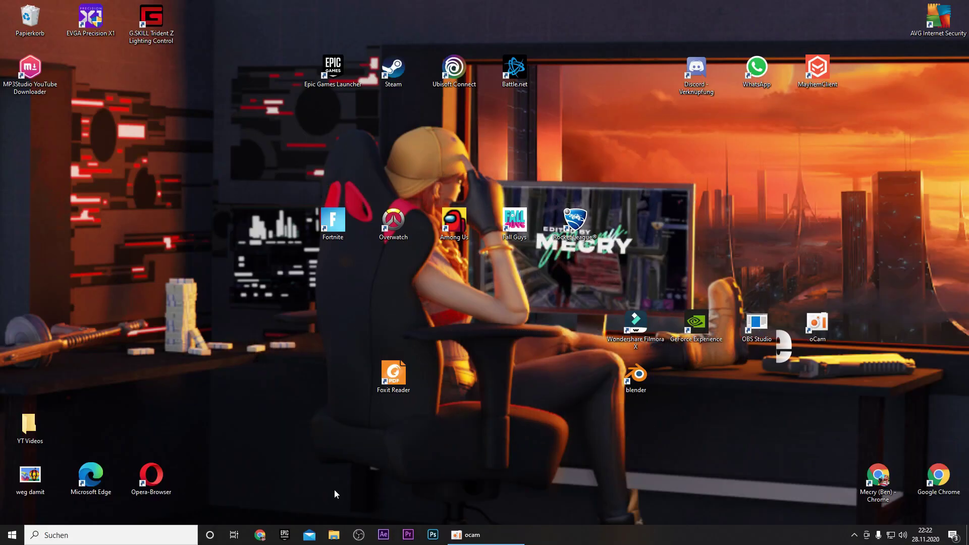
Step: Open the shared preset highlight Google Drive folder from the copied link in Chrome
click(260, 535)
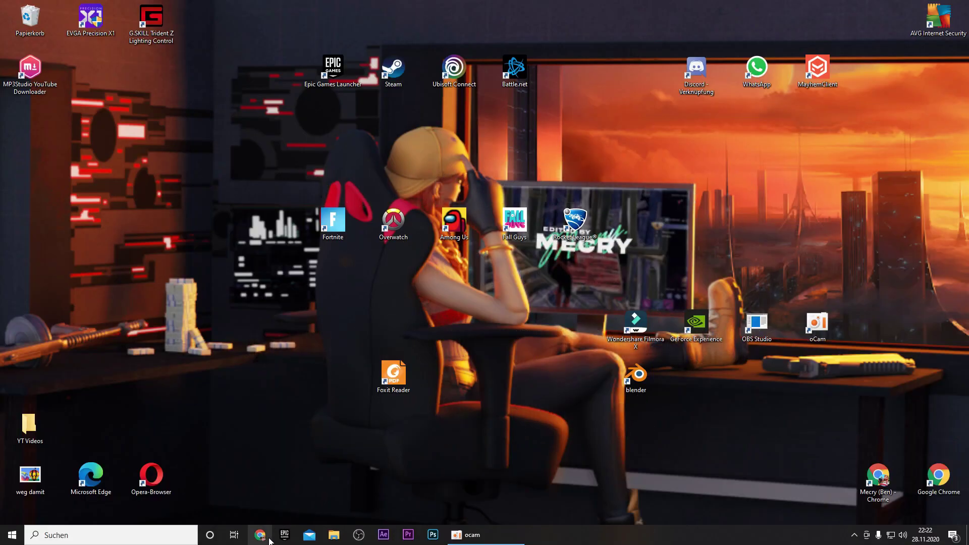
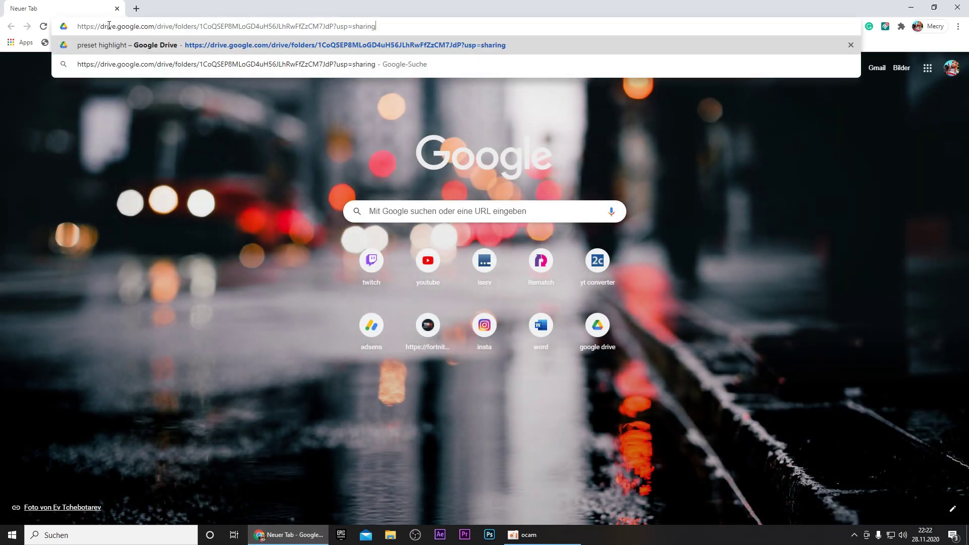
key(Return)
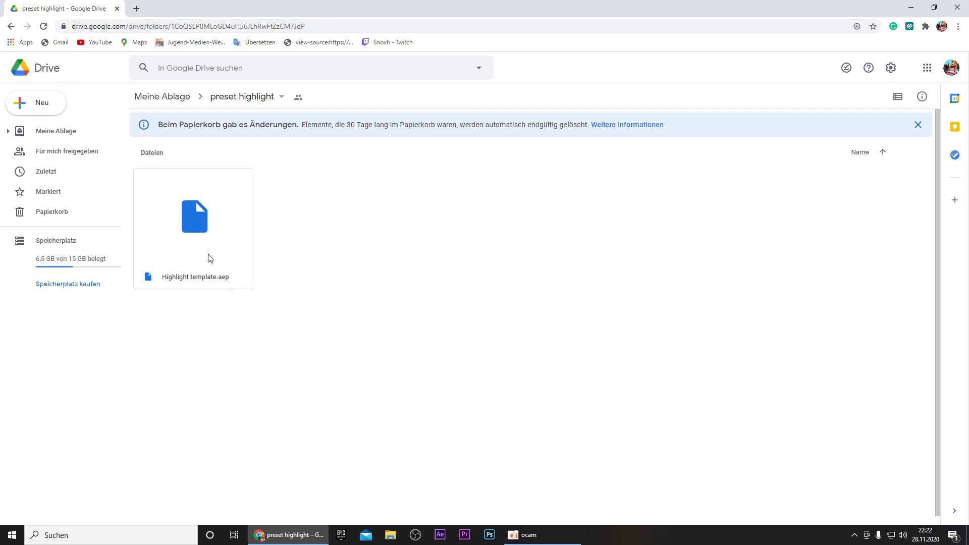
Step: Download Highlight template.aep to the downloads folder and open it in After Effects
click(202, 222)
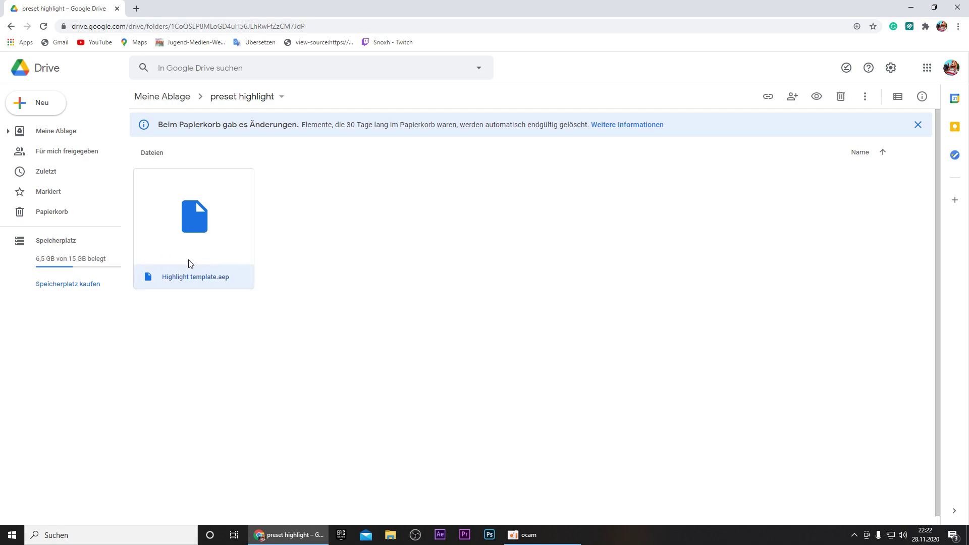
right_click(194, 252)
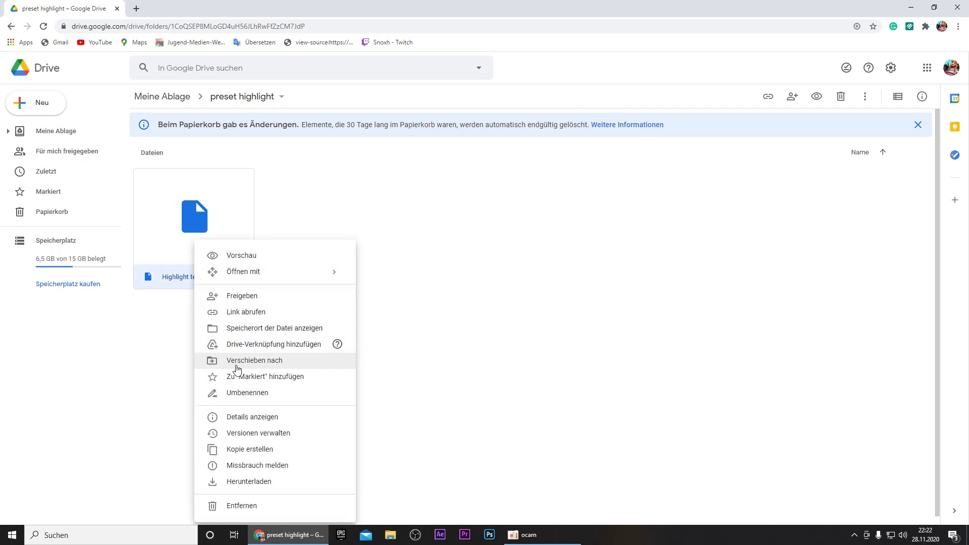
click(249, 483)
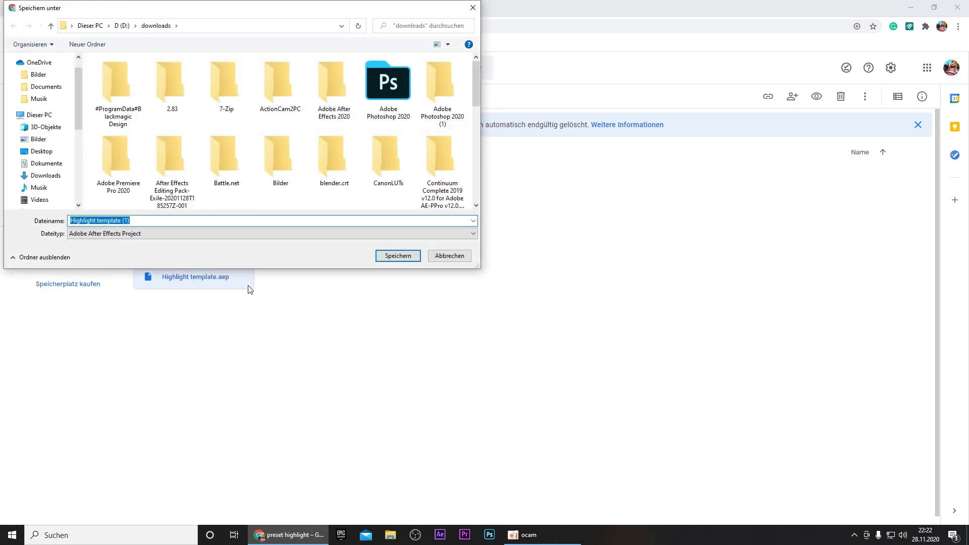
click(394, 252)
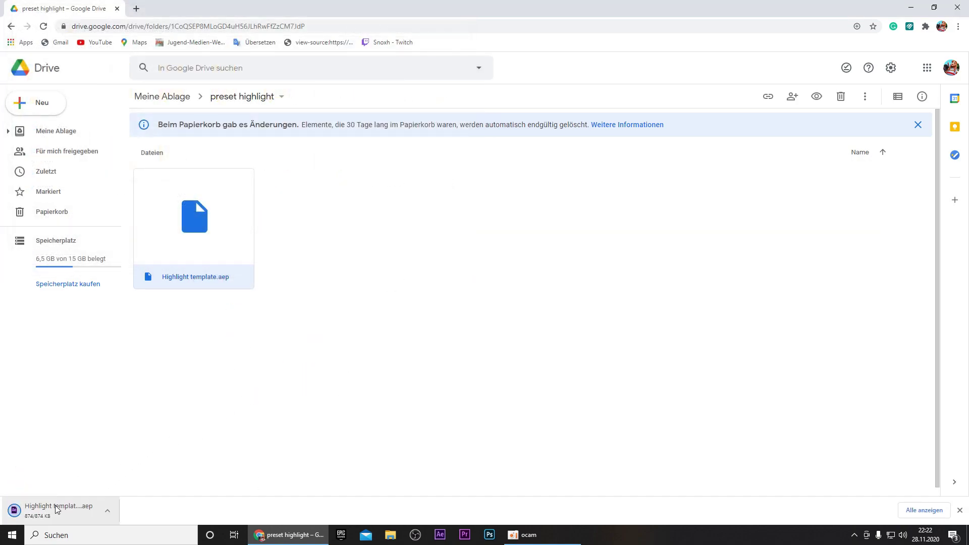
click(59, 507)
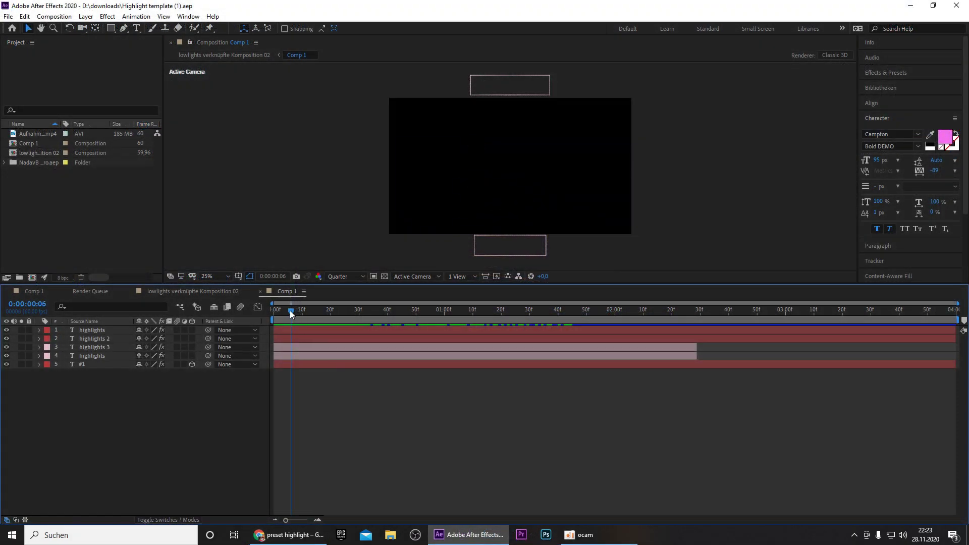
Step: Change the '#1' text layer to read '#5' and preview the intro from the start
drag(275, 312, 303, 304)
click(95, 328)
click(91, 360)
key(Return)
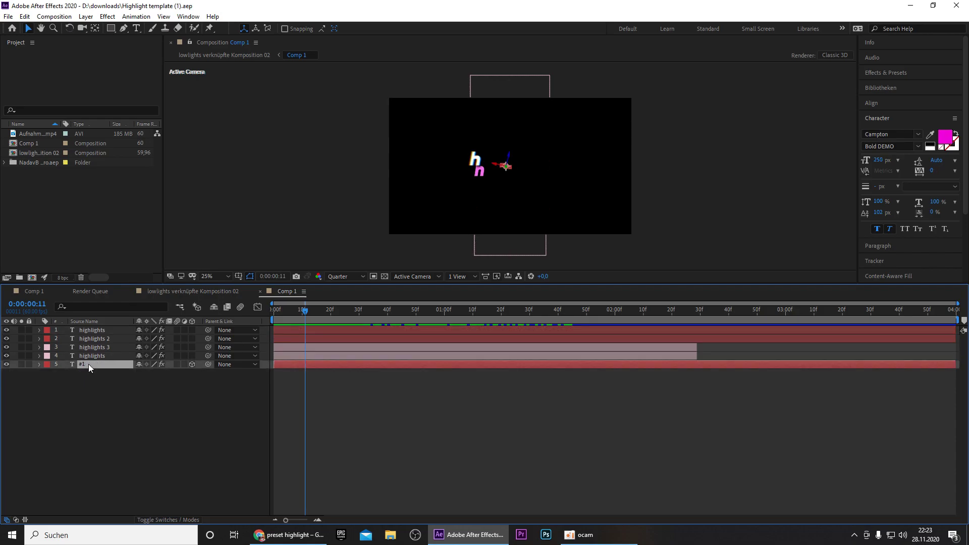
key(ctrl+t)
key(BackSpace)
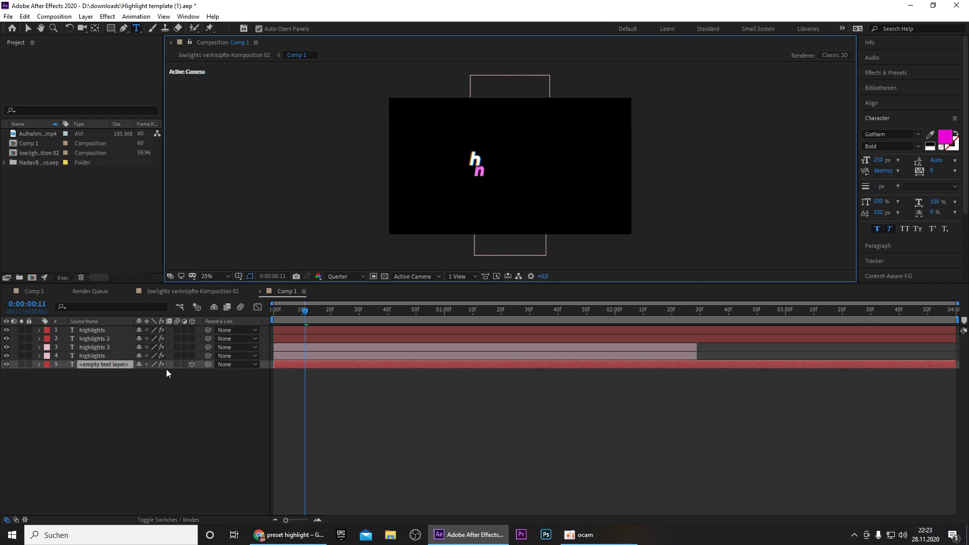
text(#5)
click(364, 451)
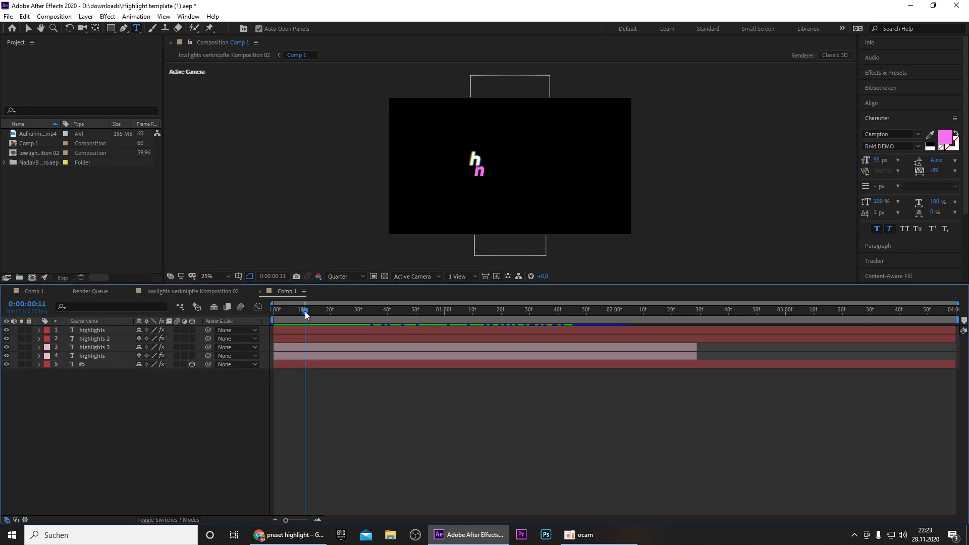
drag(305, 311, 251, 308)
key(space)
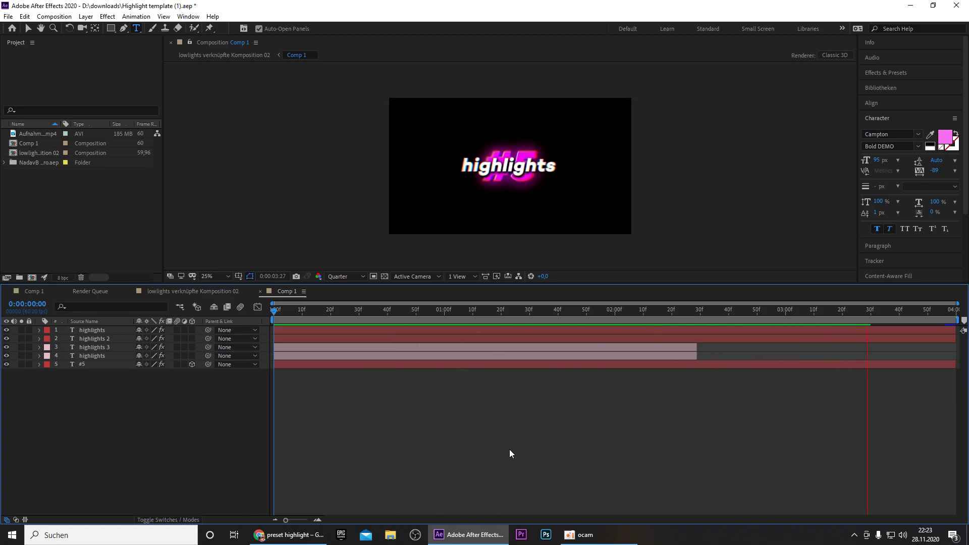
Step: Set the highlights layer's text fill colour to green #02C872
key(space)
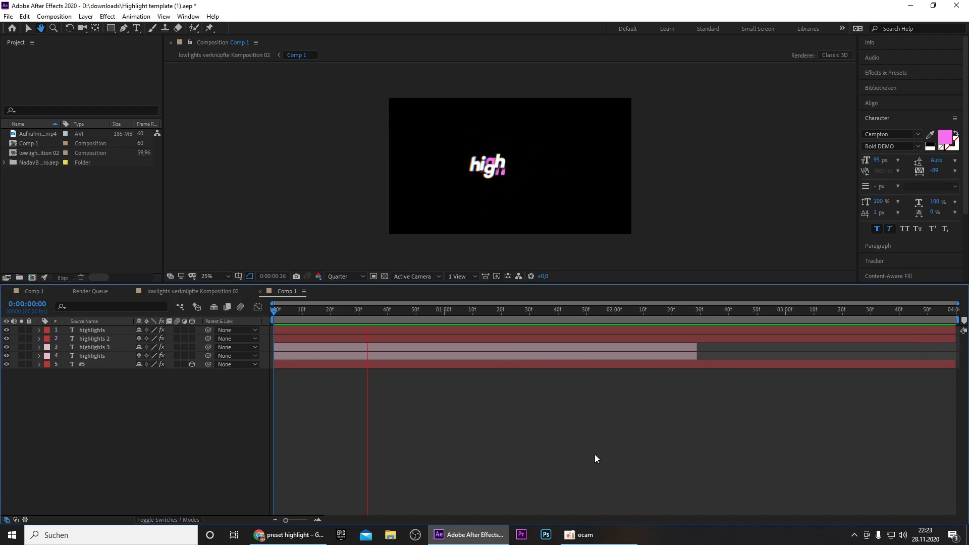
key(space)
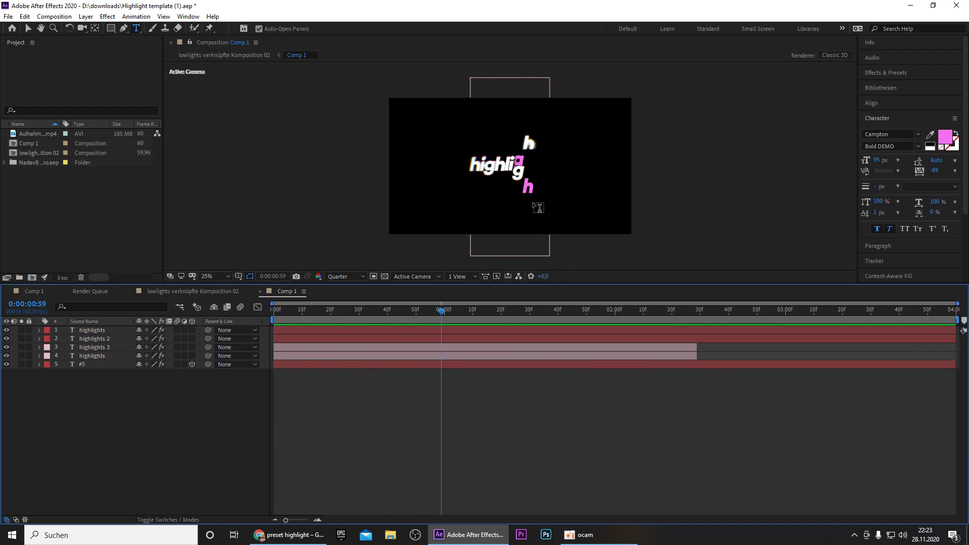
key(v)
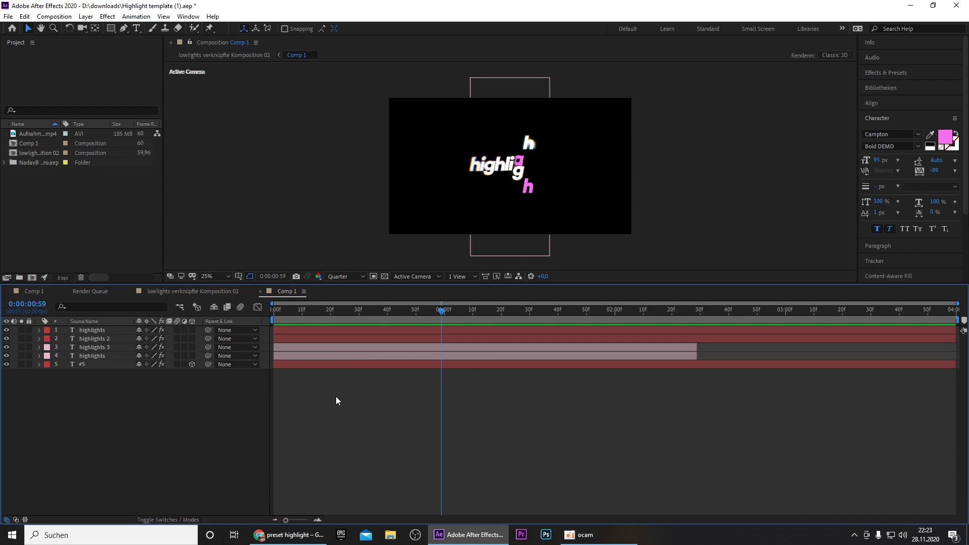
click(98, 349)
click(96, 357)
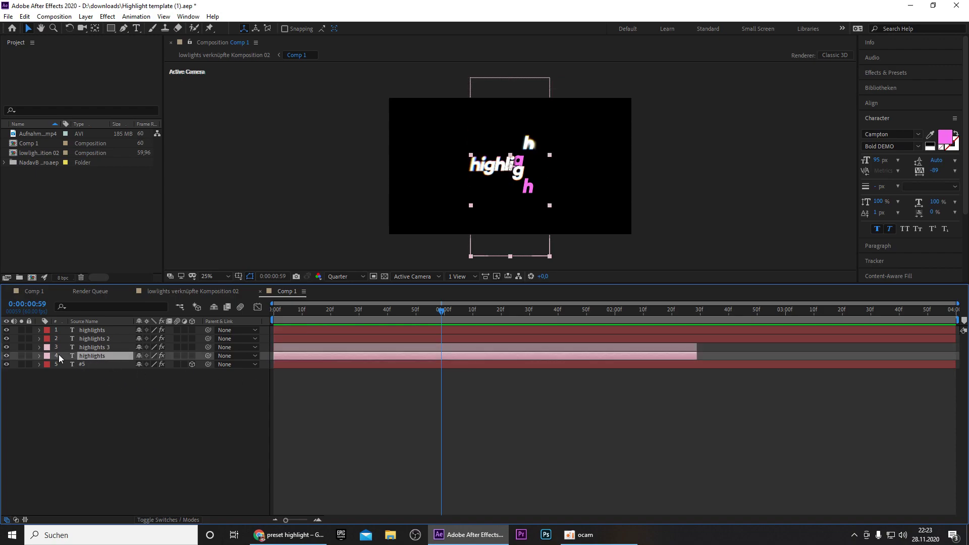
click(944, 137)
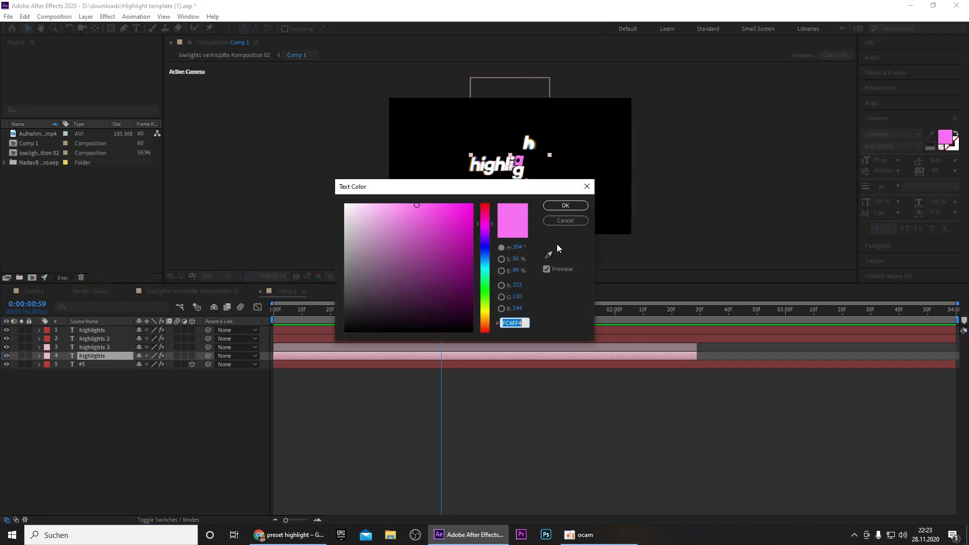
drag(441, 277, 472, 306)
text(02C872)
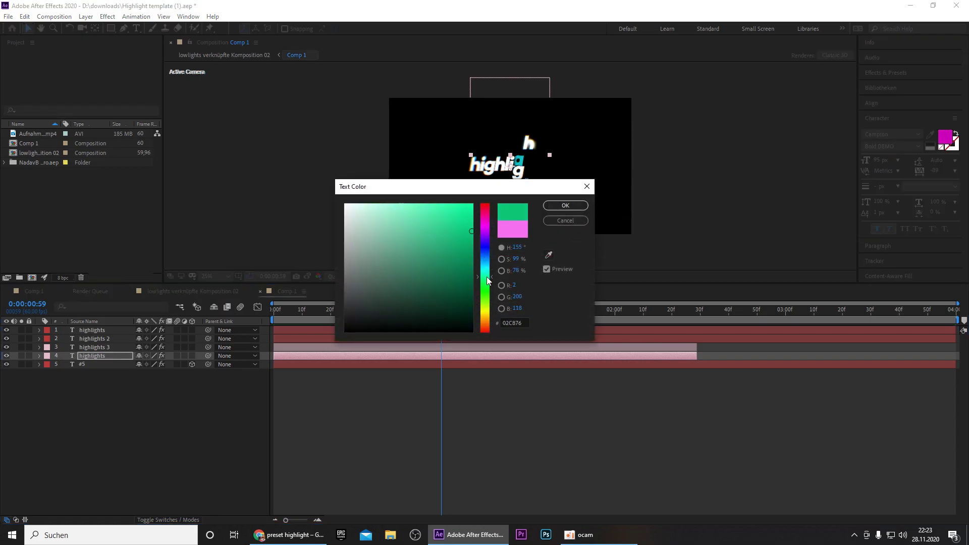
click(556, 208)
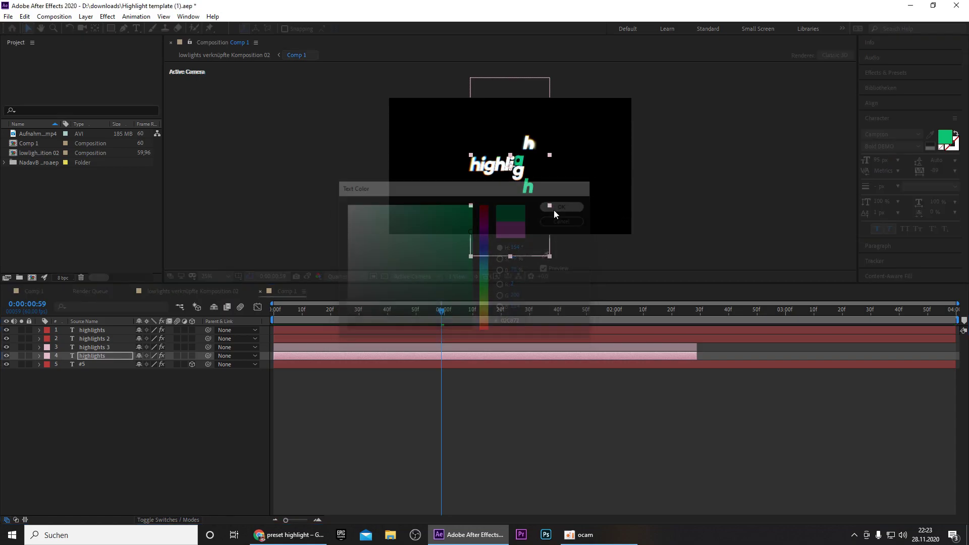
Step: Make the highlights 2 layer's fill green too, then preview the recoloured animation
click(98, 338)
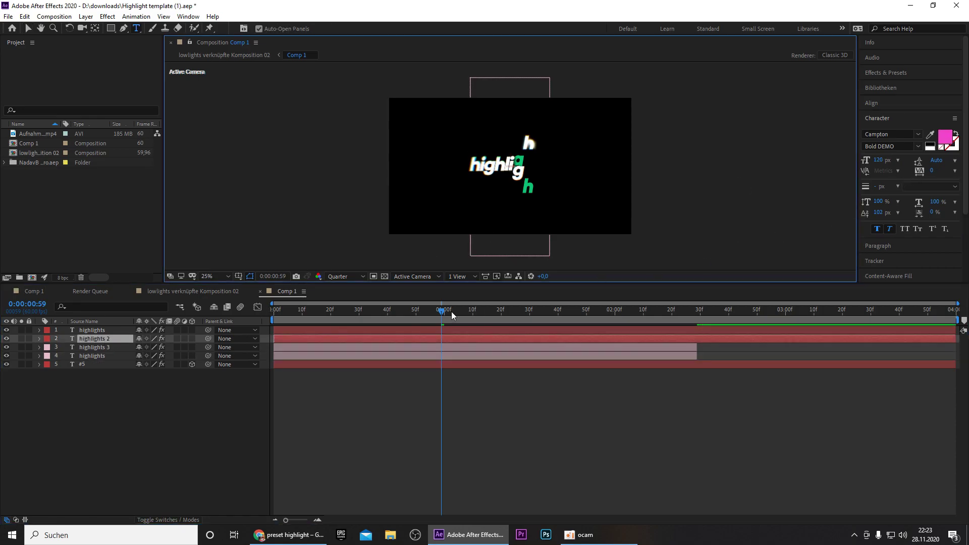
mouse_move(452, 313)
mouse_down()
mouse_move(820, 304)
mouse_move(808, 305)
mouse_up()
click(945, 136)
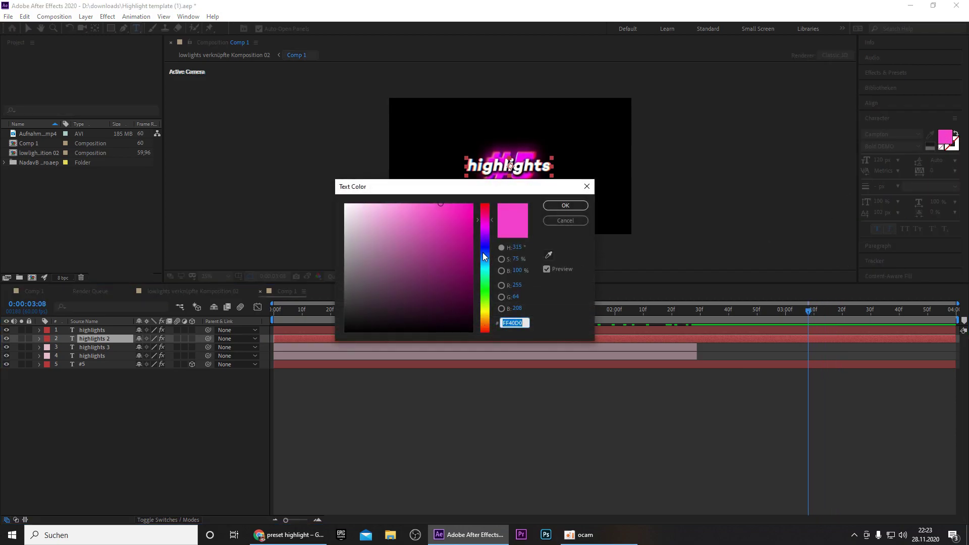
click(485, 291)
click(565, 205)
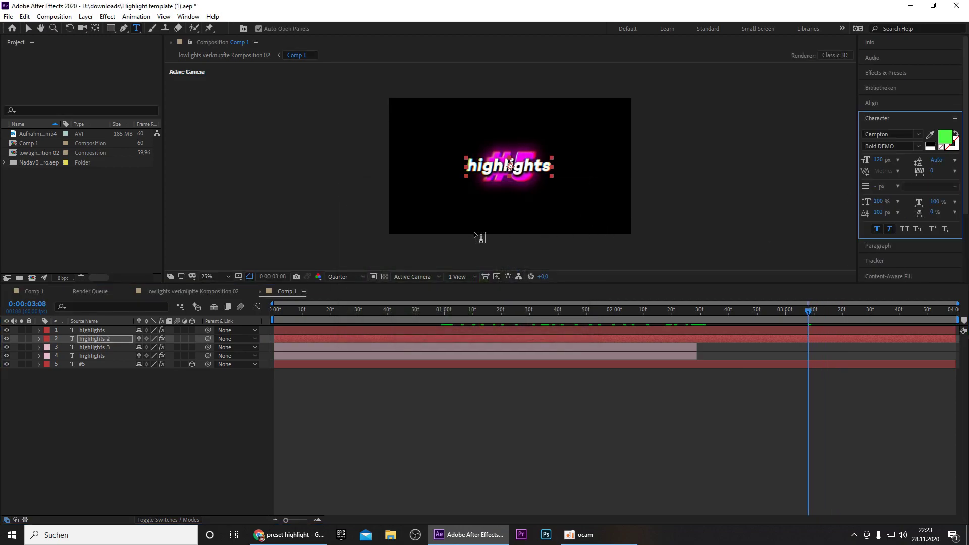
key(space)
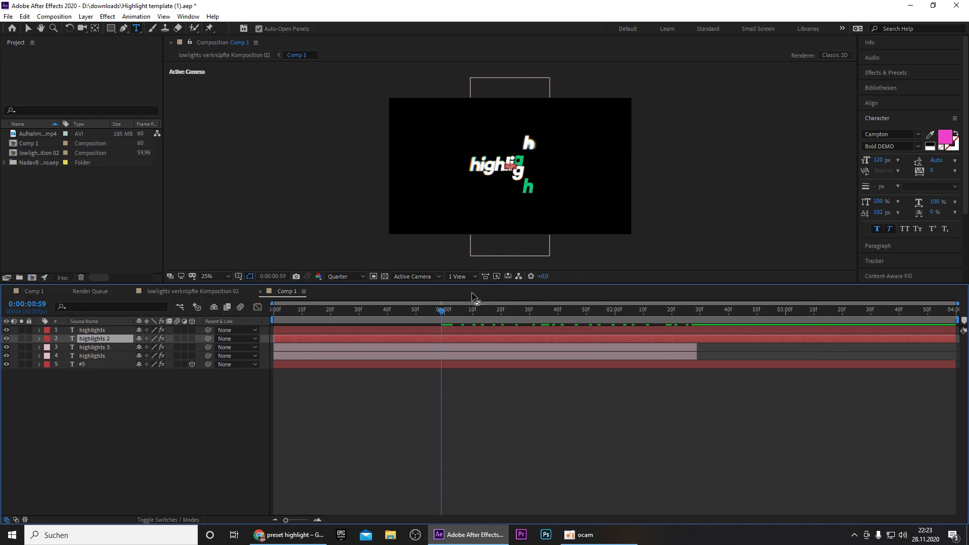
drag(442, 356, 585, 334)
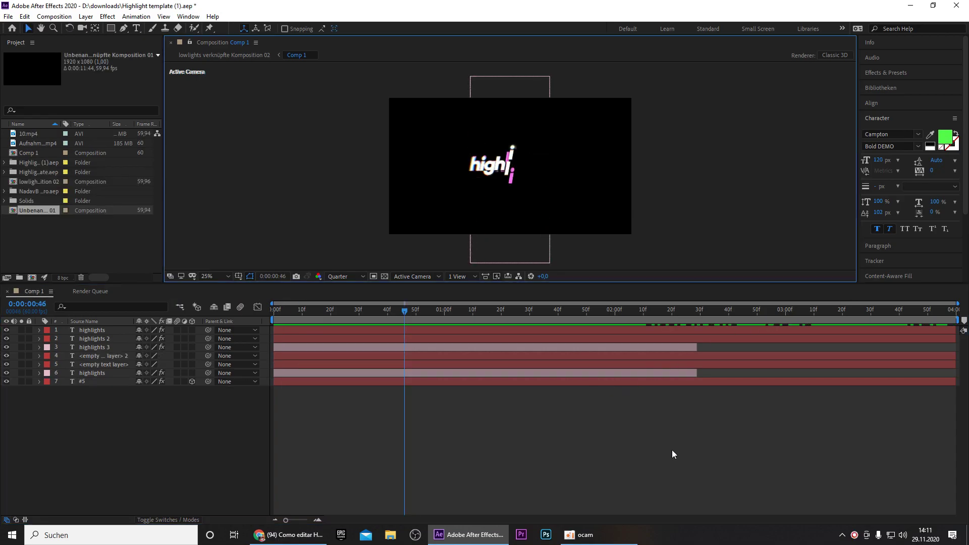
Step: Add a lime green solid layer, move it to the bottom of the stack, and scrub the comp
right_click(89, 432)
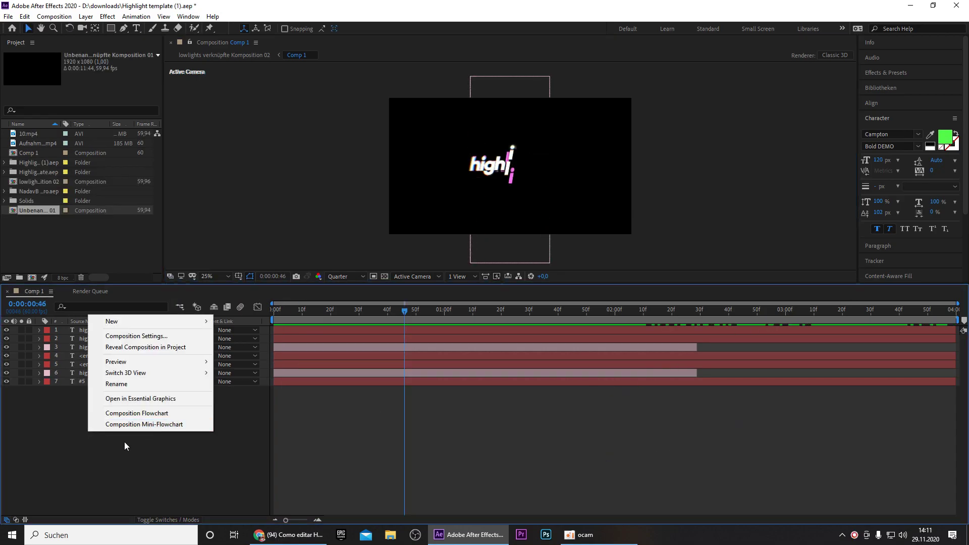
mouse_move(150, 321)
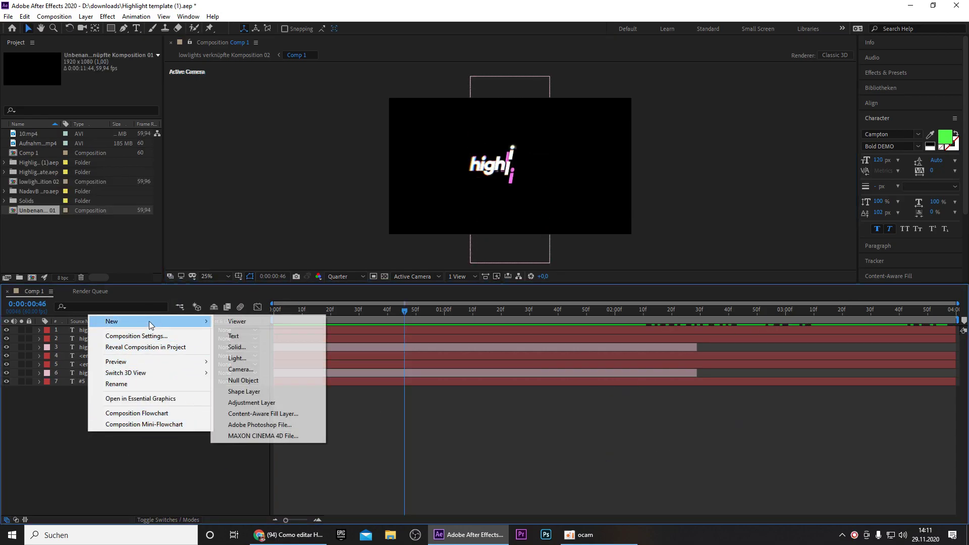
click(247, 336)
click(441, 331)
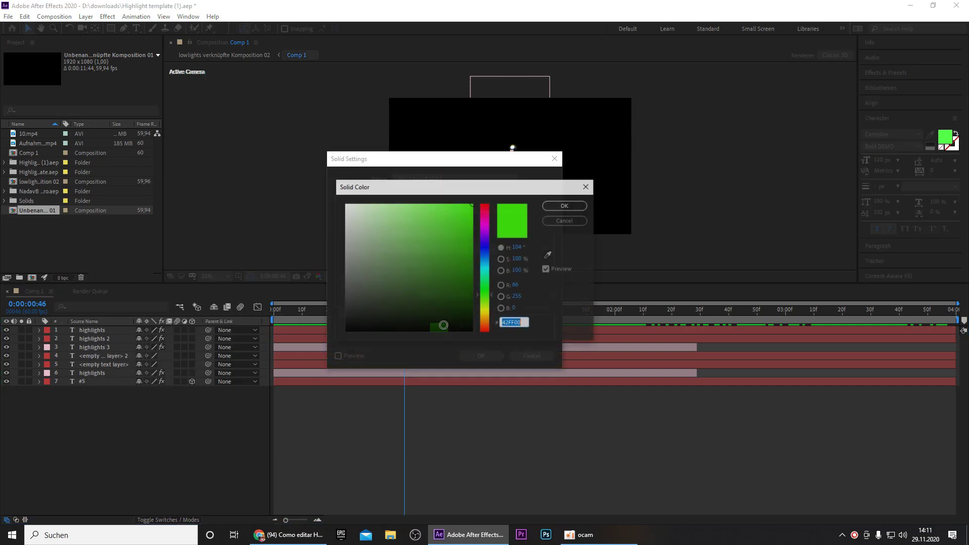
click(570, 208)
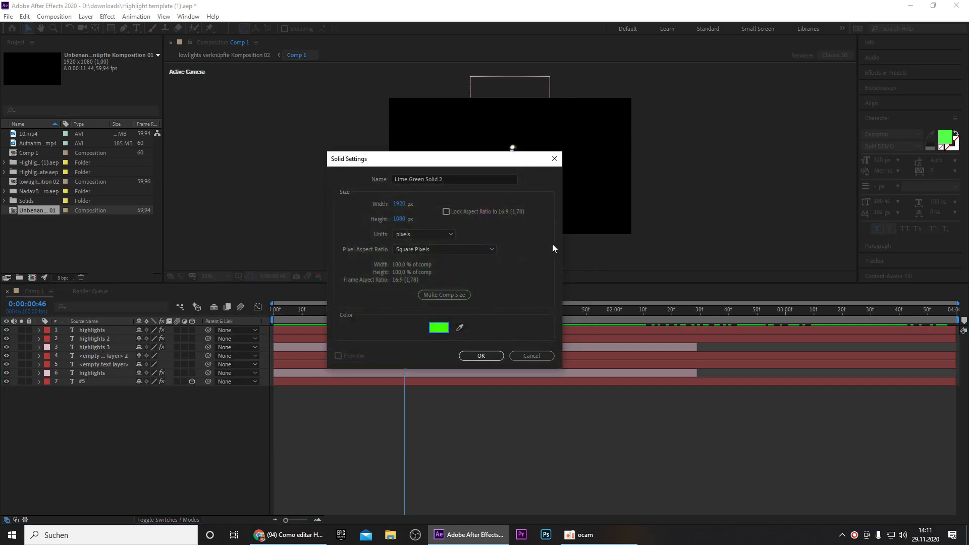
click(481, 356)
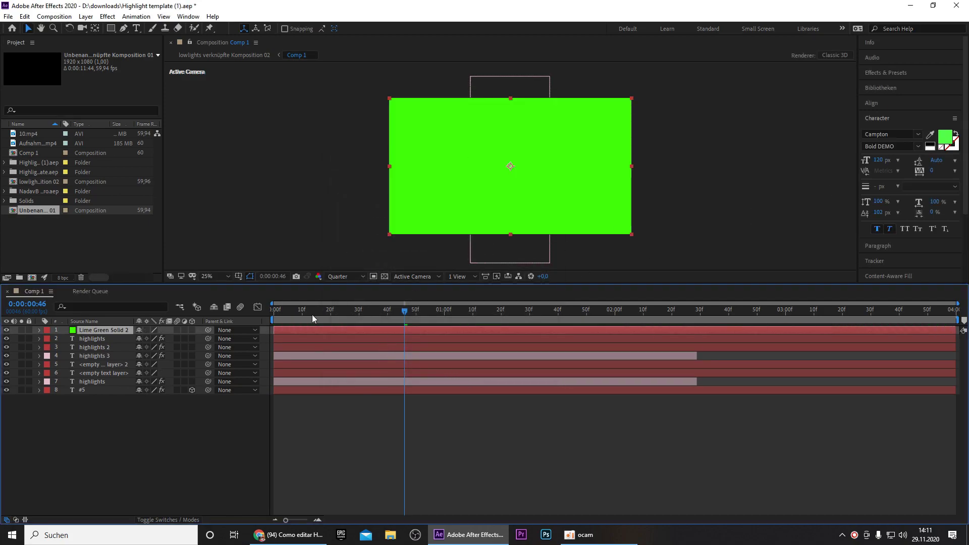
drag(93, 333, 91, 399)
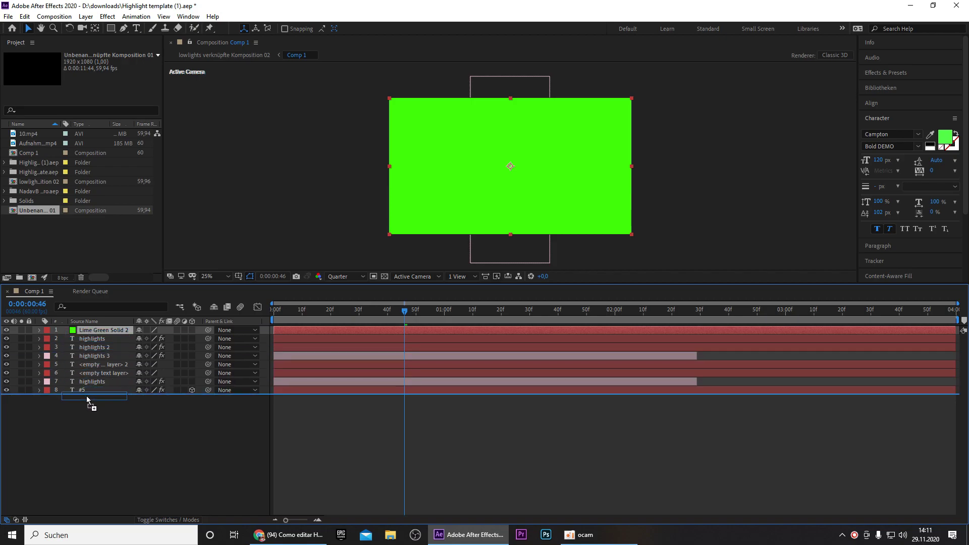
mouse_move(405, 314)
mouse_down()
mouse_move(241, 317)
mouse_move(532, 348)
mouse_up()
Step: Add Comp 1 to the render queue with output highlight #5.avi and start rendering
key(Home)
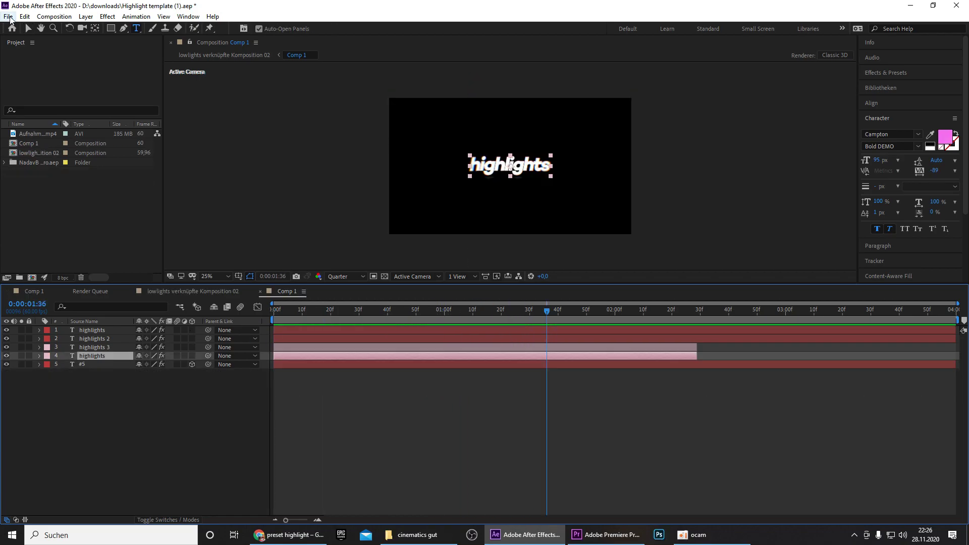
click(8, 17)
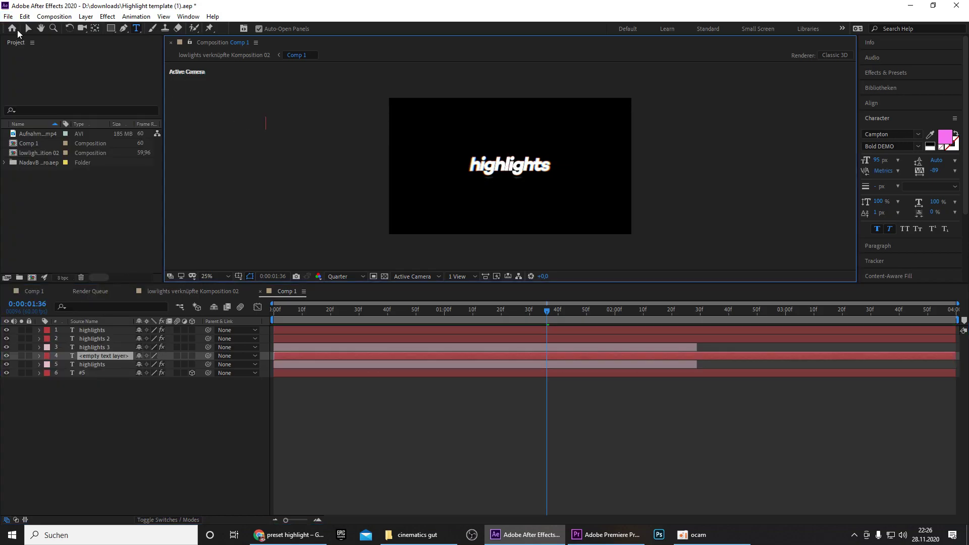
click(8, 16)
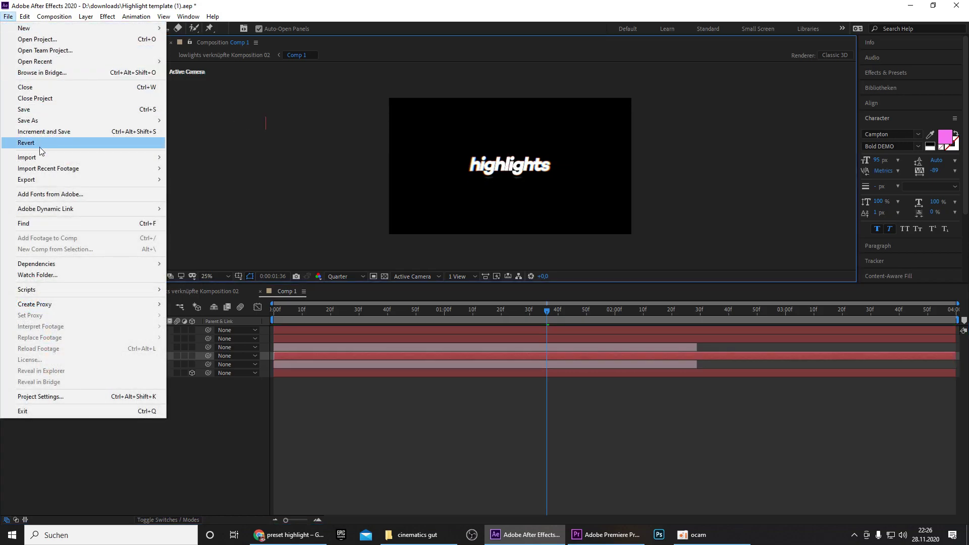
mouse_move(48, 179)
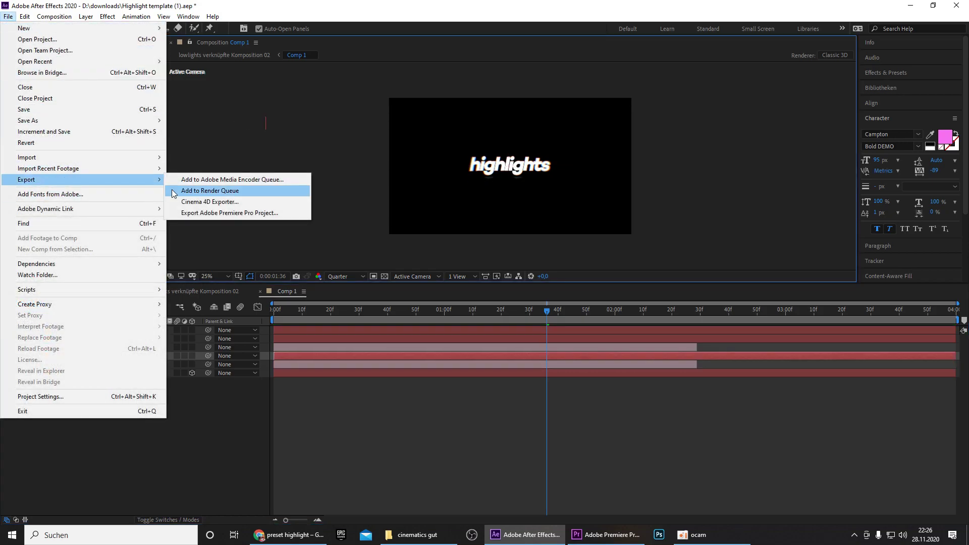
click(206, 191)
click(253, 407)
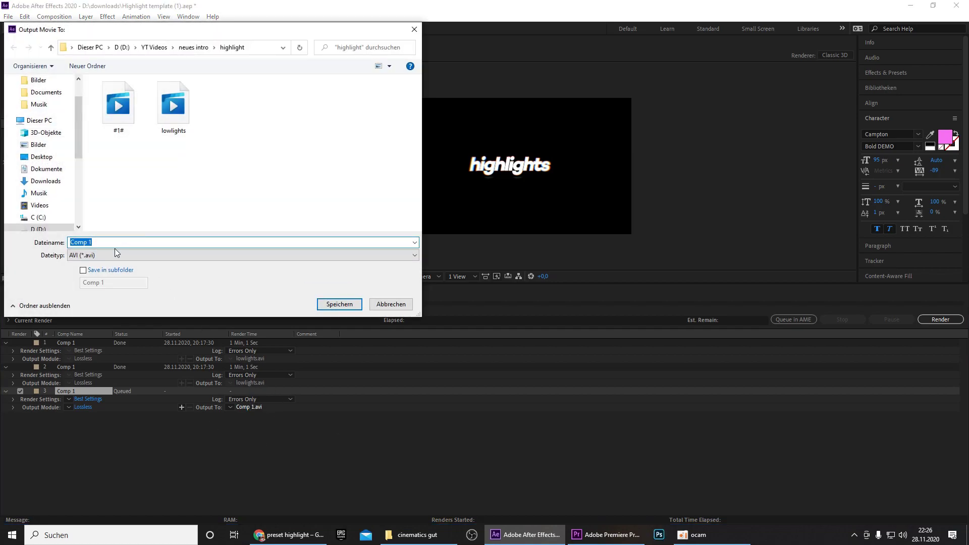
text(h)
text(ighlight #5)
click(338, 308)
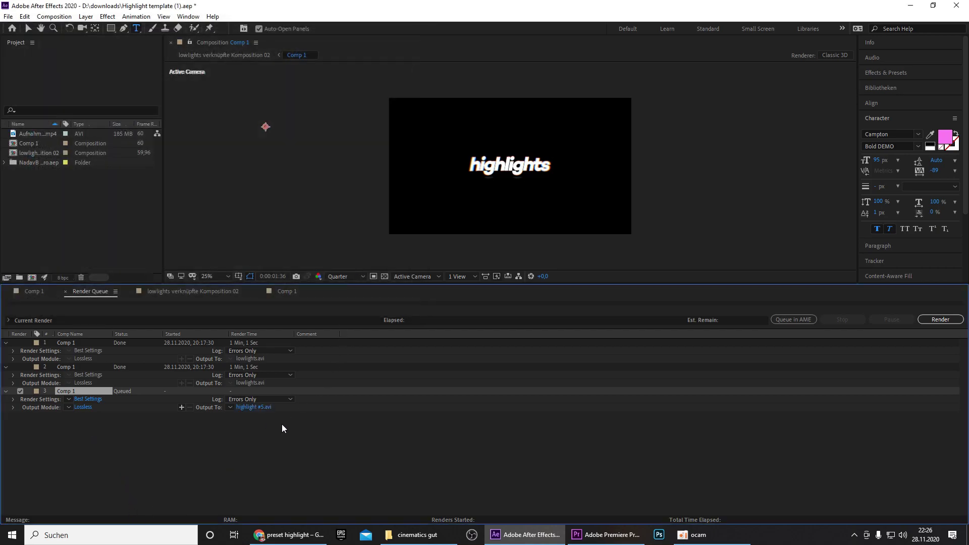
click(933, 321)
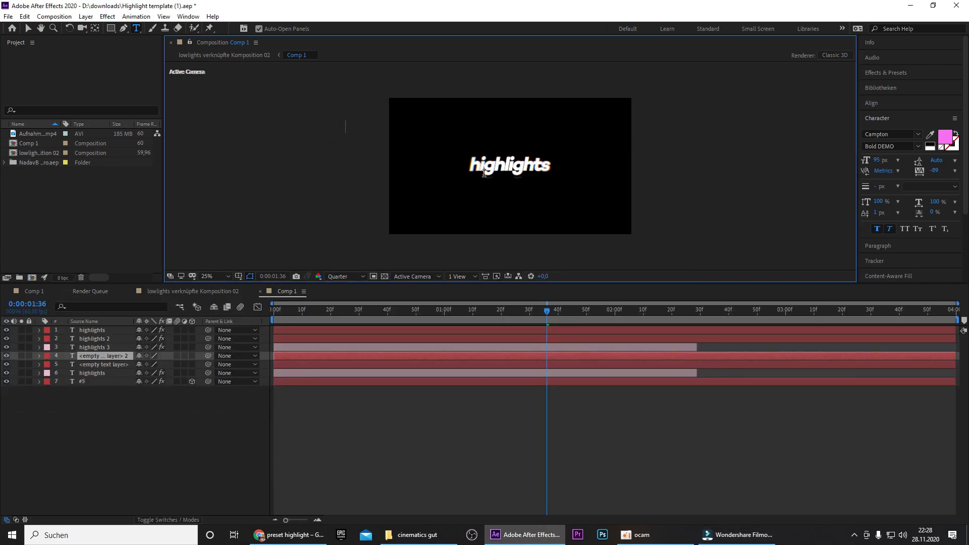
Step: Switch to Wondershare Filmora and start a new project
click(748, 544)
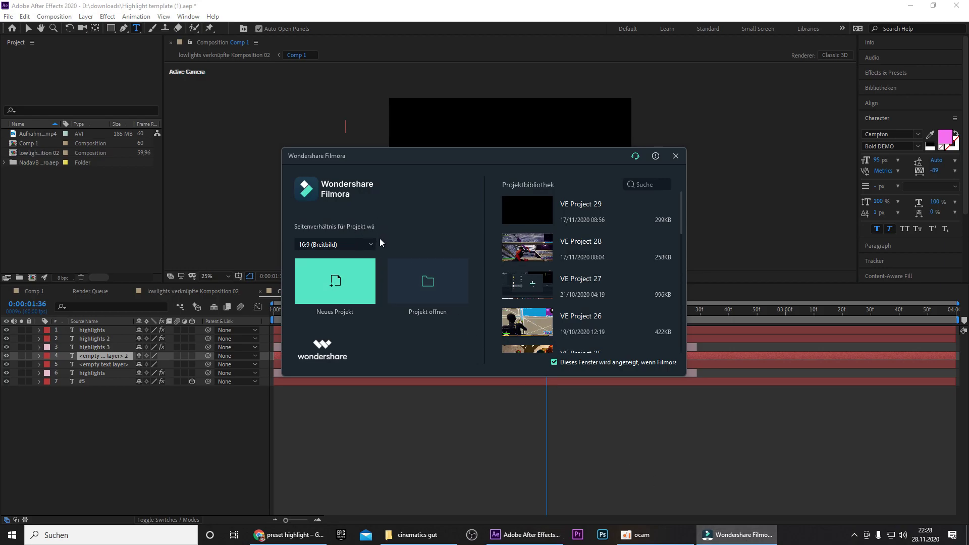
click(346, 290)
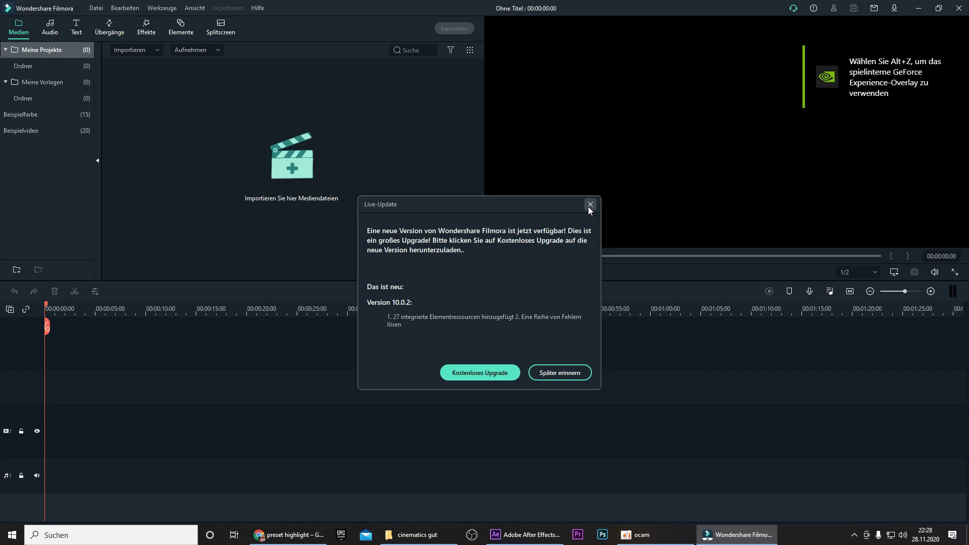
Step: Dismiss the update notices, drag clip 10 from Explorer onto the video track, and select Comp 1
click(687, 387)
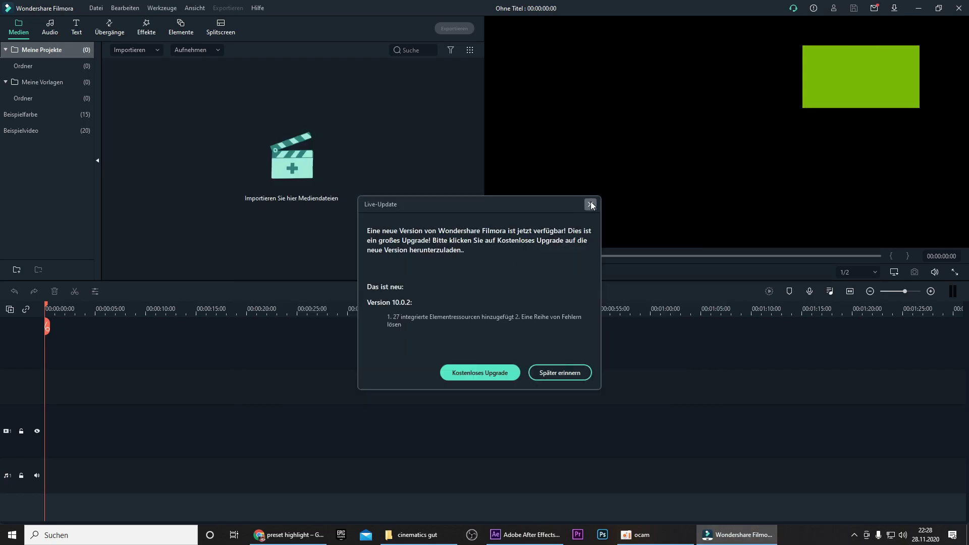
click(590, 204)
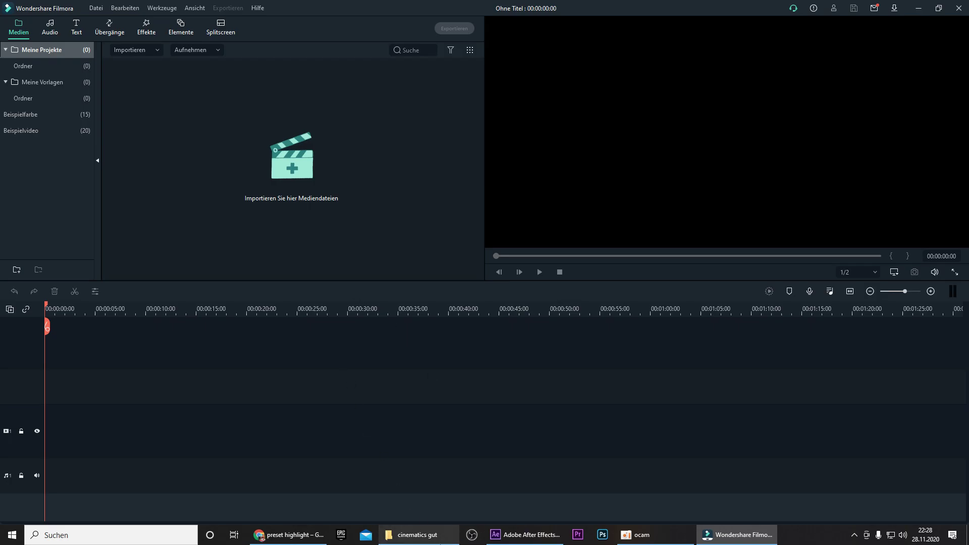
click(441, 540)
click(390, 155)
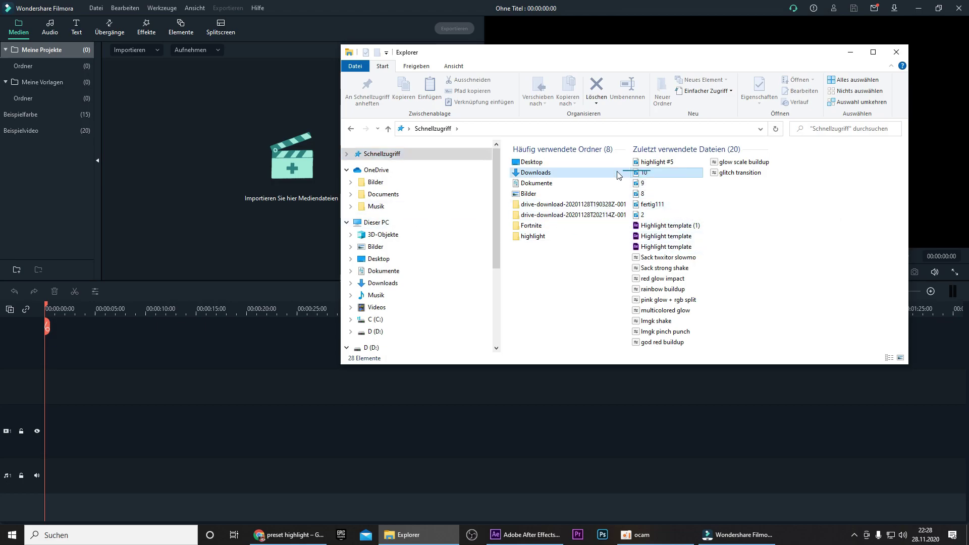
mouse_move(649, 173)
mouse_down()
mouse_move(658, 175)
mouse_move(272, 159)
mouse_up()
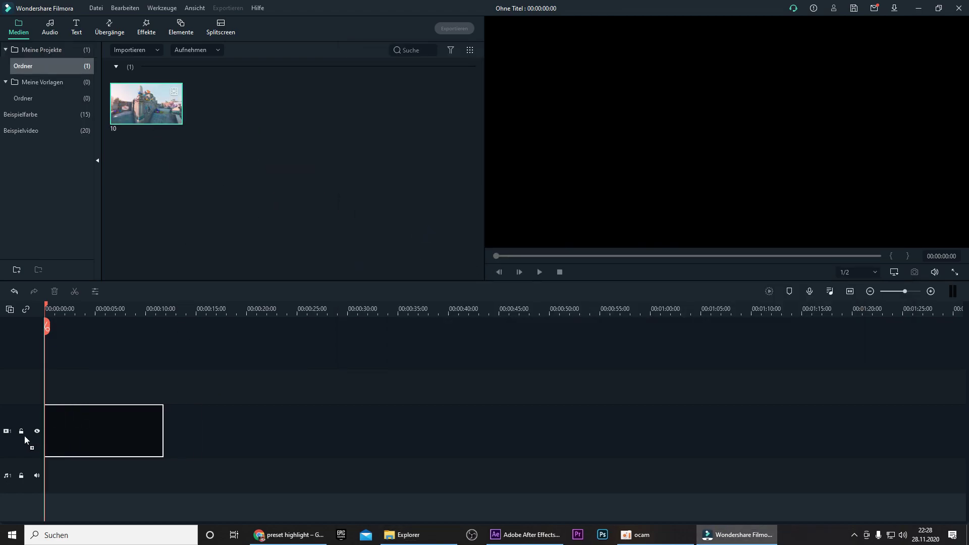
drag(170, 115, 101, 429)
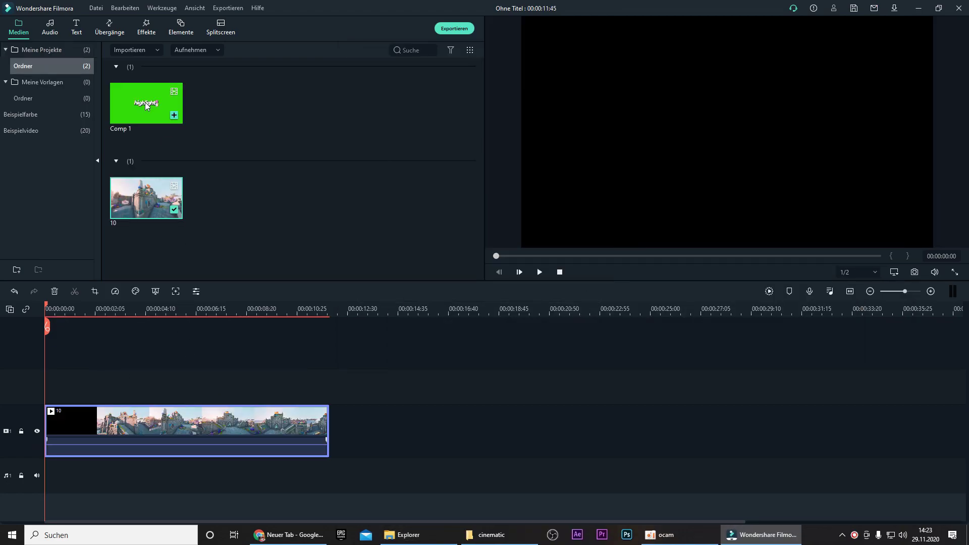
click(154, 107)
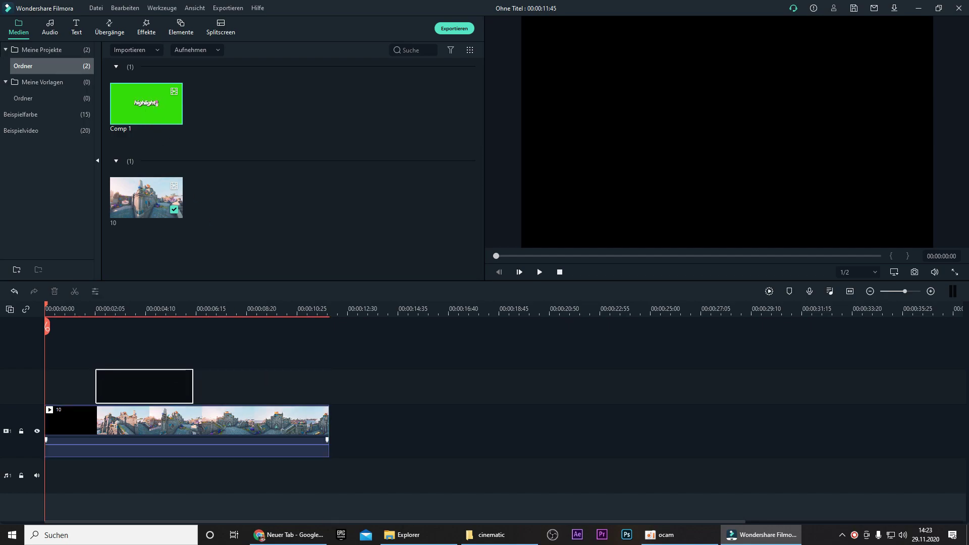
Step: Place Comp 1 on the track above clip 10 and key out its green with the eyedropper
drag(236, 267, 135, 386)
double_click(135, 382)
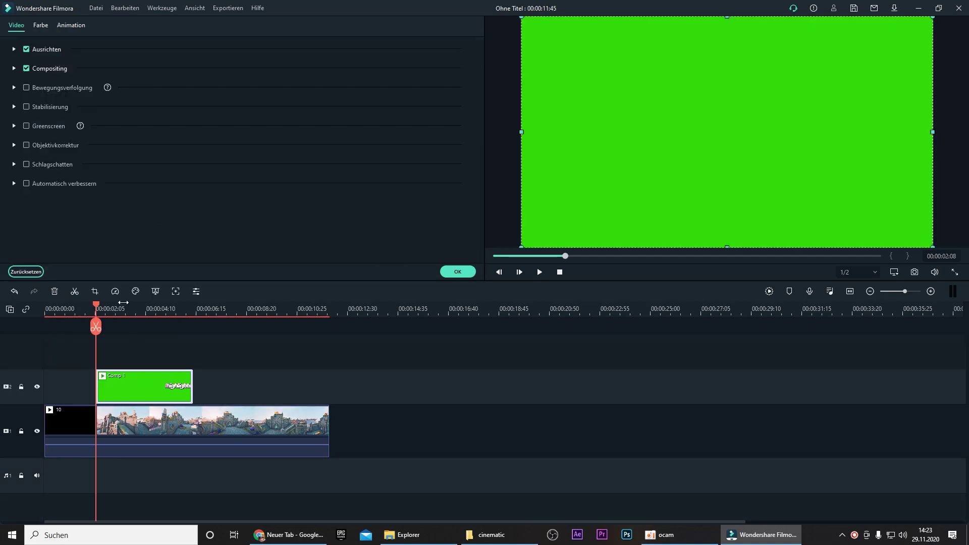
click(15, 126)
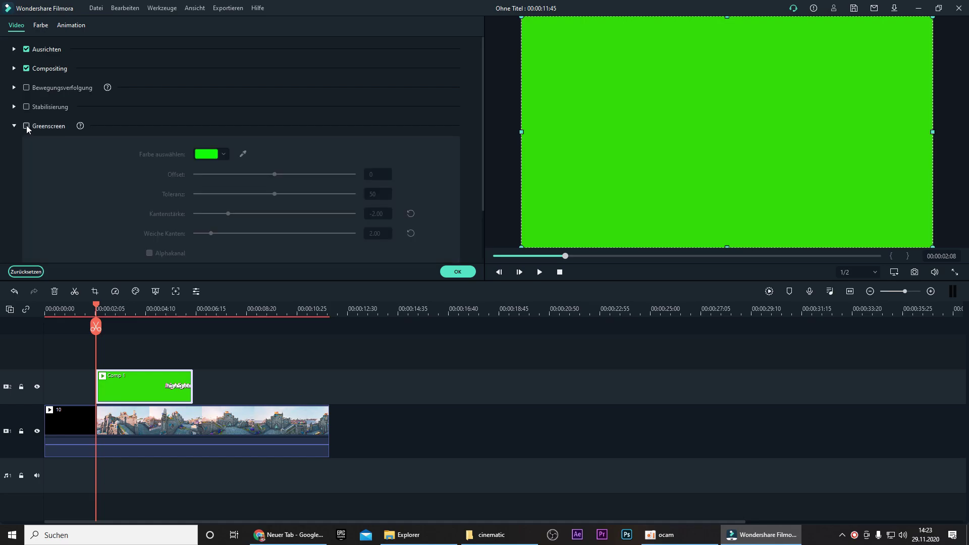
click(27, 126)
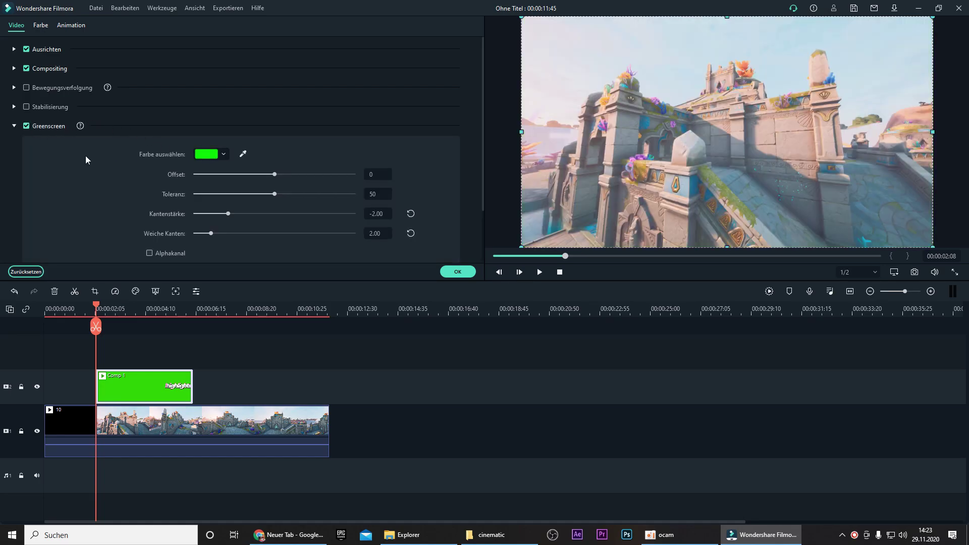
scroll(152, 146, down, 1)
click(243, 103)
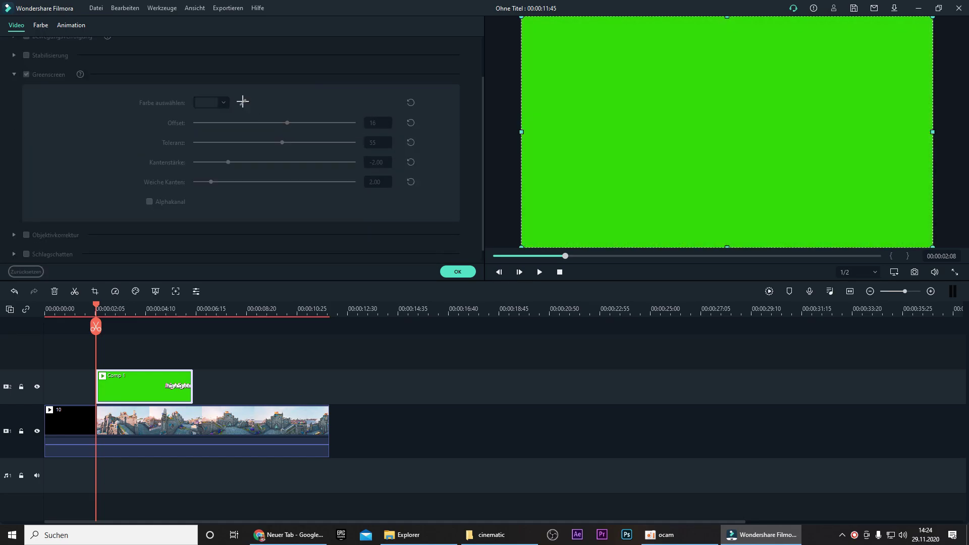
click(651, 140)
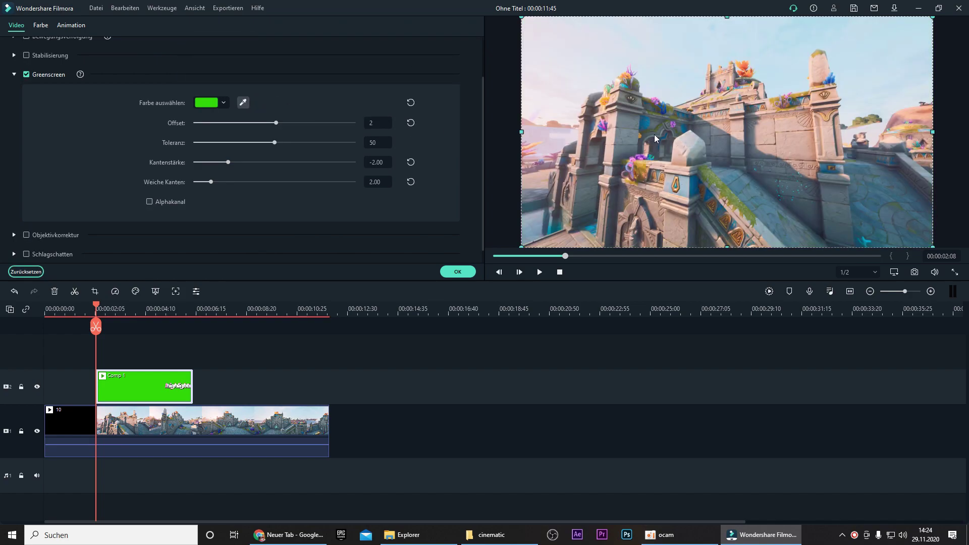
Step: Play the highlights title frames to check the keyed overlay on the gameplay
mouse_move(103, 327)
mouse_down()
mouse_move(145, 311)
mouse_move(102, 314)
mouse_up()
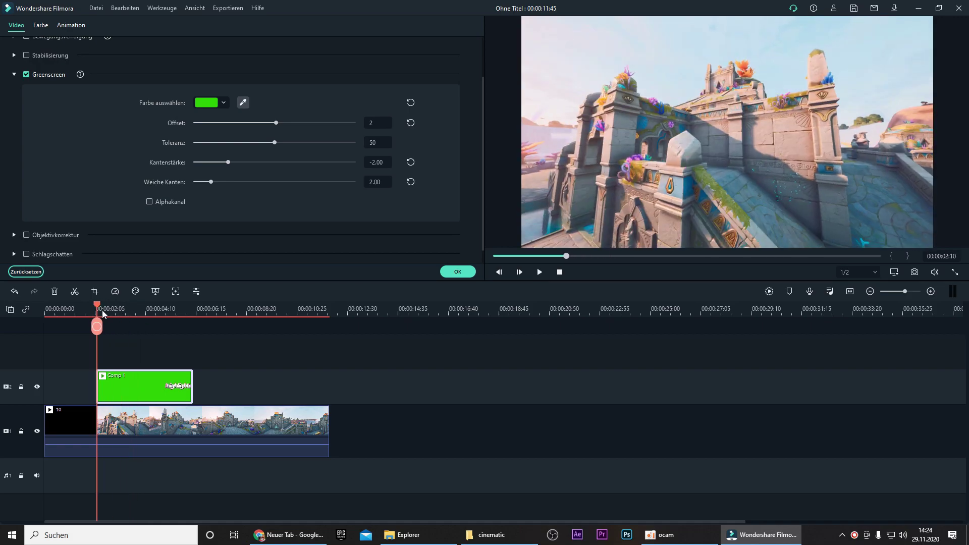
key(space)
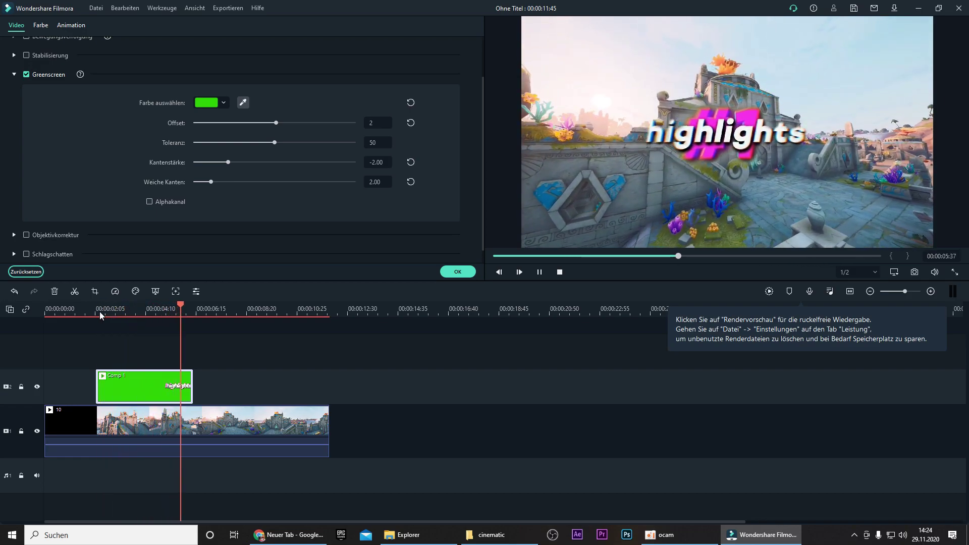
key(space)
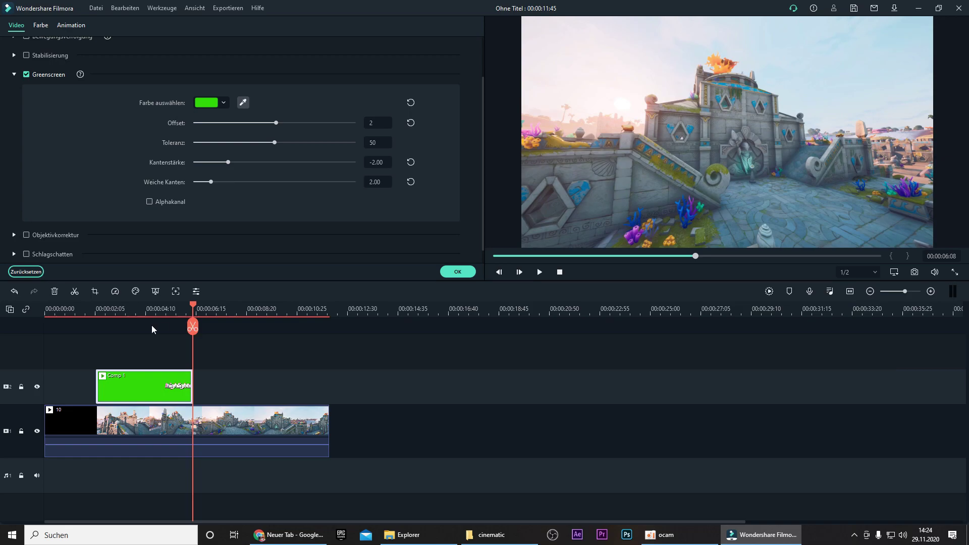
drag(194, 327, 150, 326)
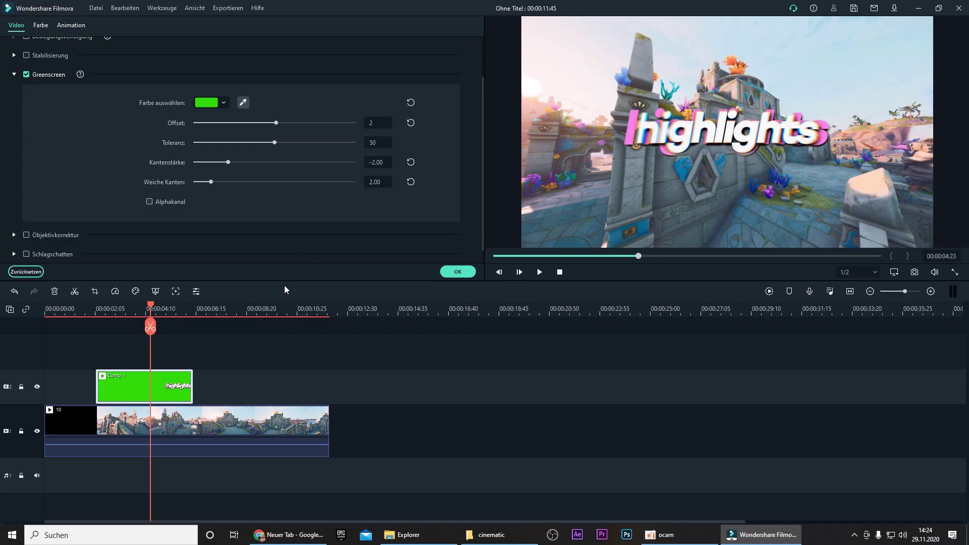
key(space)
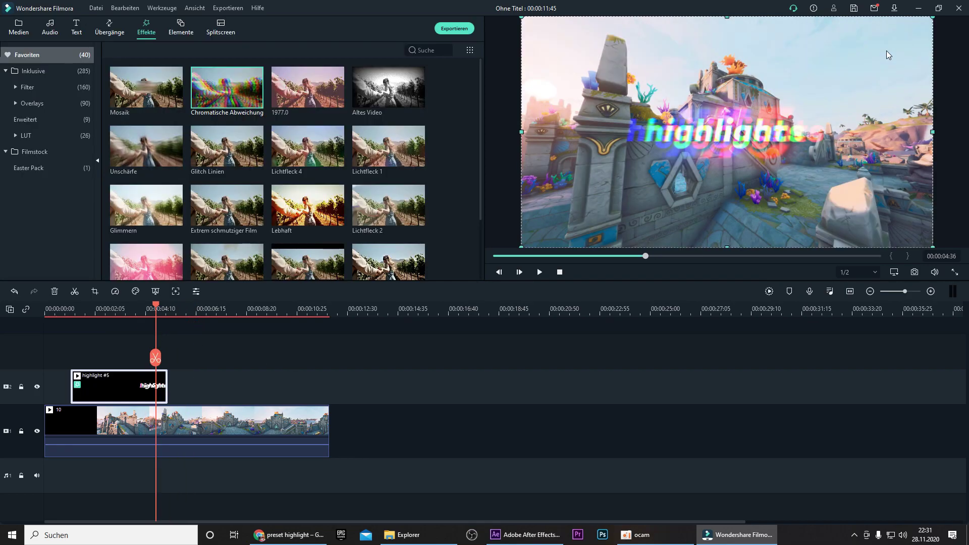
Step: Close Filmora without saving, launch Premiere Pro, and scrub through the 10 gameplay clip
click(960, 10)
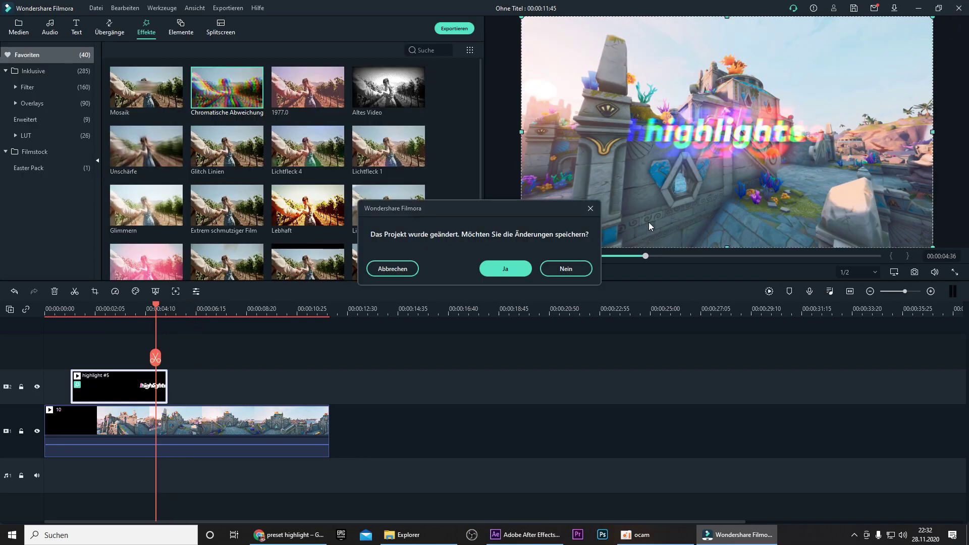
click(568, 272)
click(579, 535)
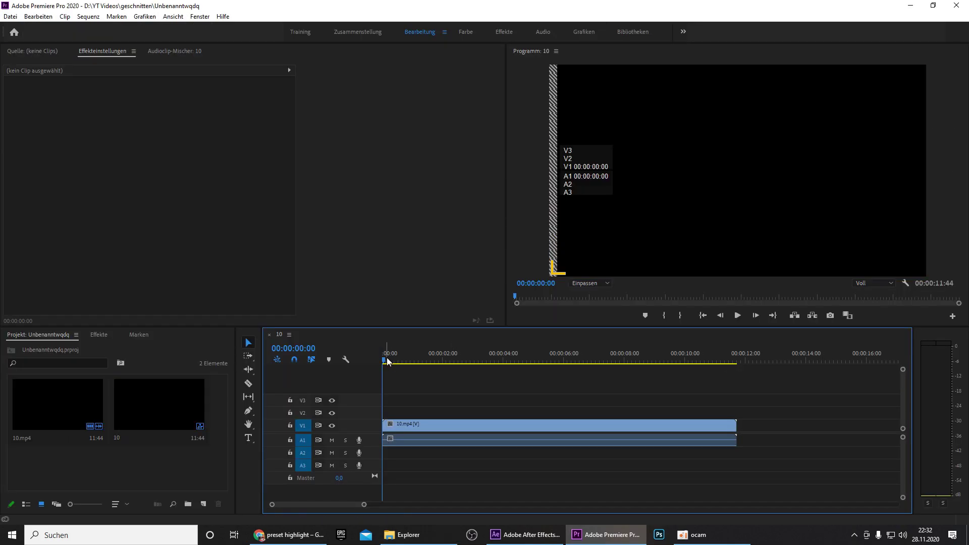
mouse_move(388, 362)
mouse_down()
mouse_move(531, 362)
mouse_move(327, 362)
mouse_move(478, 362)
mouse_up()
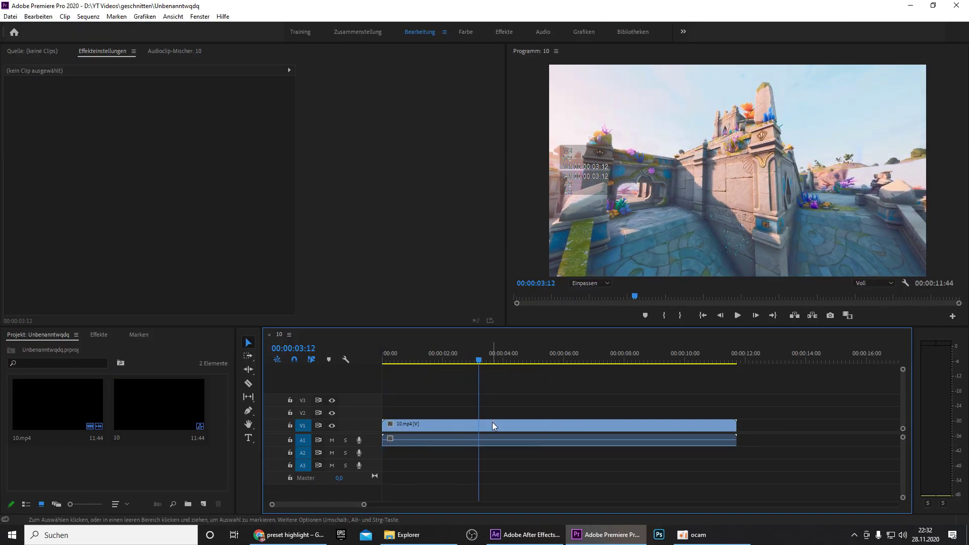
Step: Replace the 10.mp4 gameplay clip on V1 with a linked After Effects composition and bring After Effects forward
click(490, 425)
right_click(489, 426)
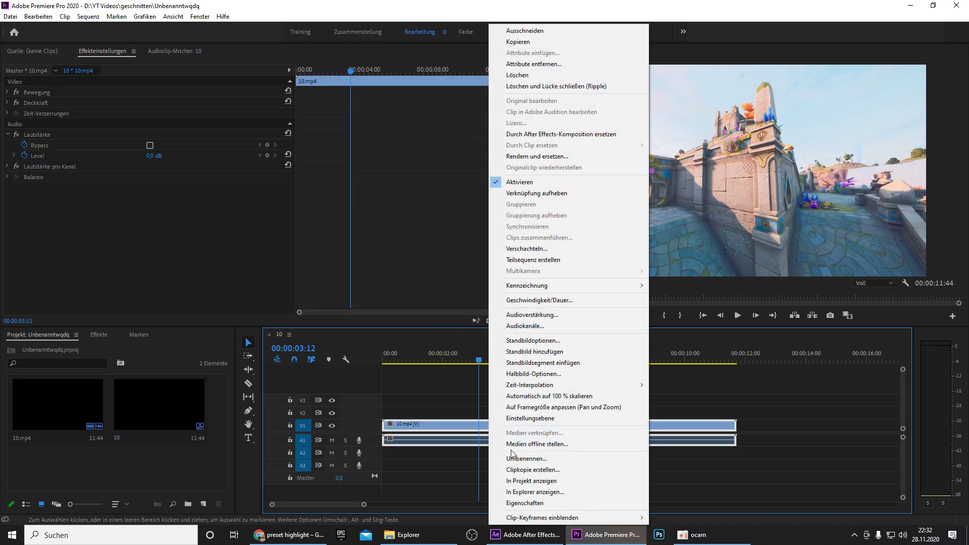
click(429, 399)
right_click(425, 423)
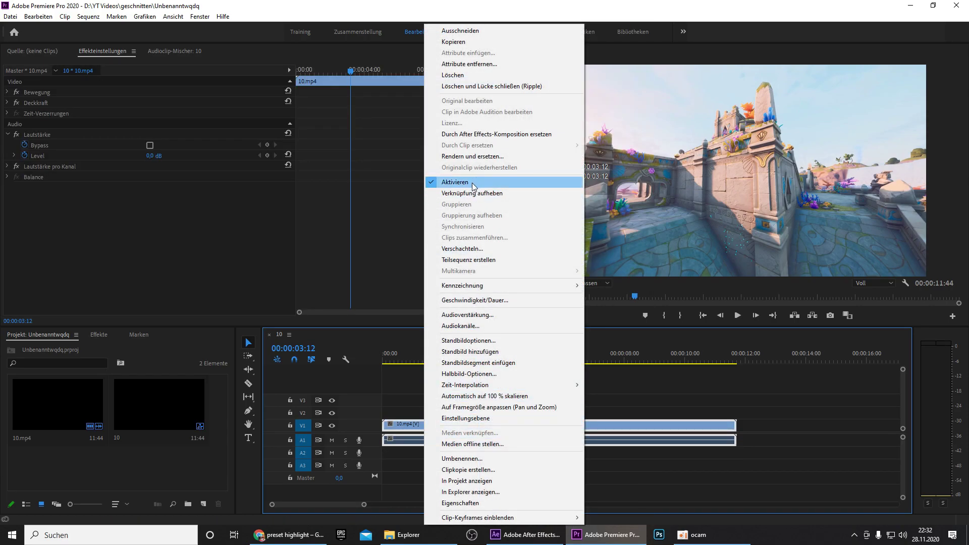
click(488, 137)
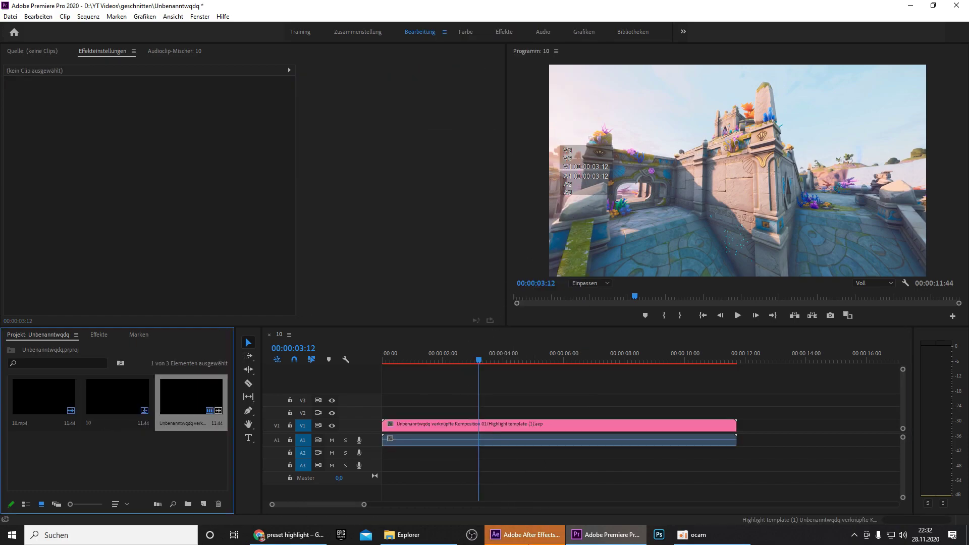
mouse_move(525, 535)
click(525, 492)
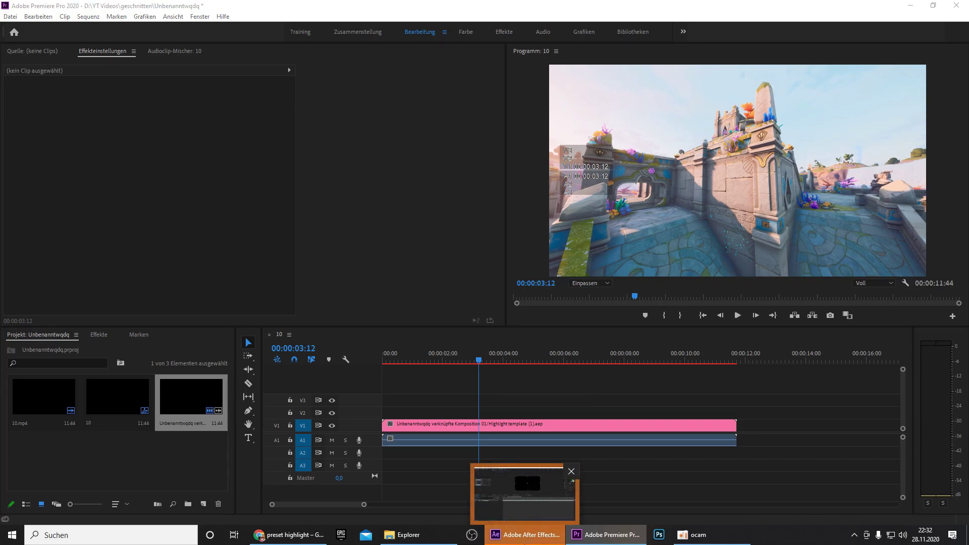
click(525, 493)
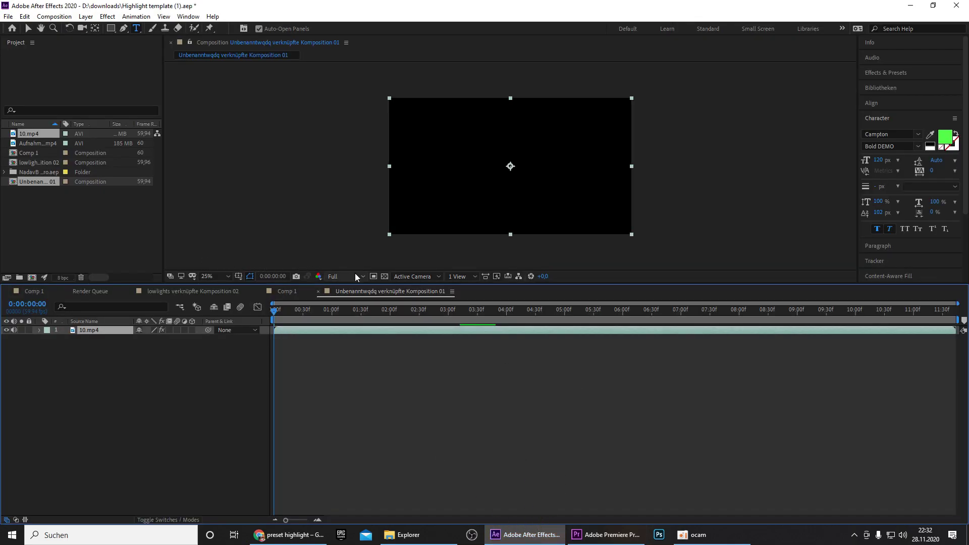
Step: Import the Highlight template (1).aep project into After Effects from File Explorer
drag(275, 314, 323, 317)
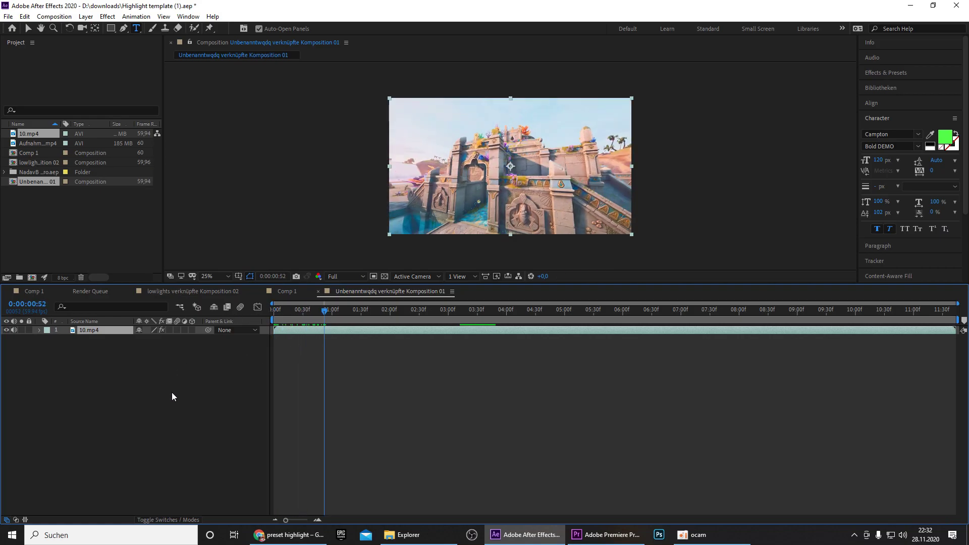
click(402, 535)
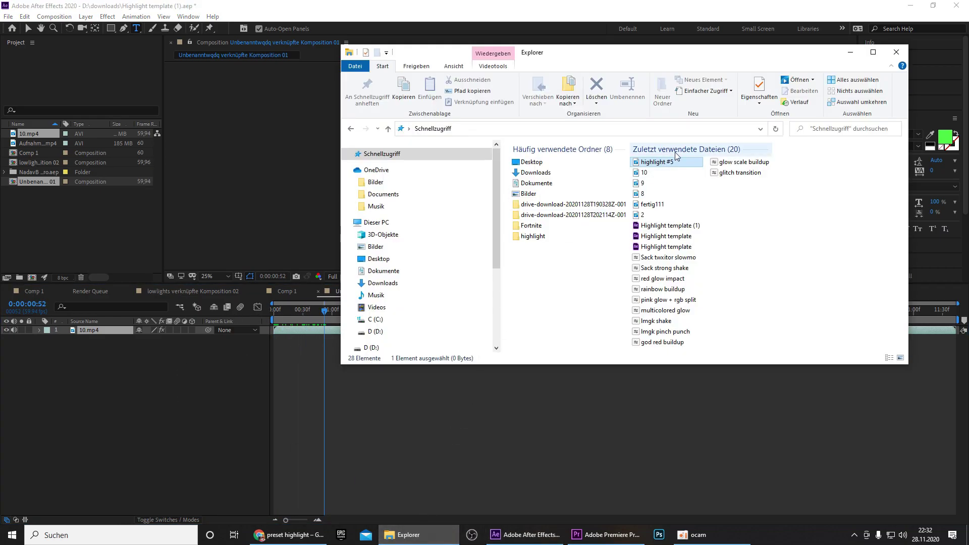
drag(673, 230, 373, 371)
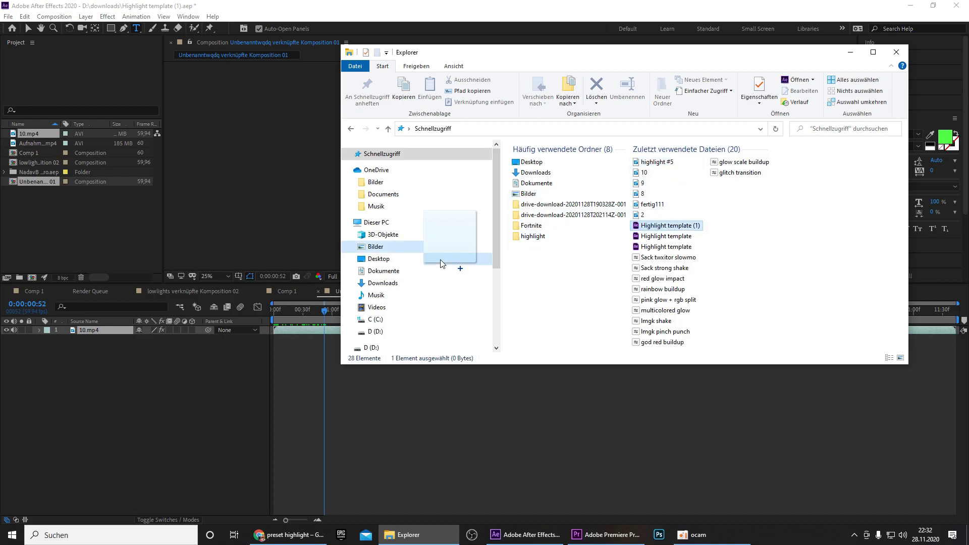
click(843, 52)
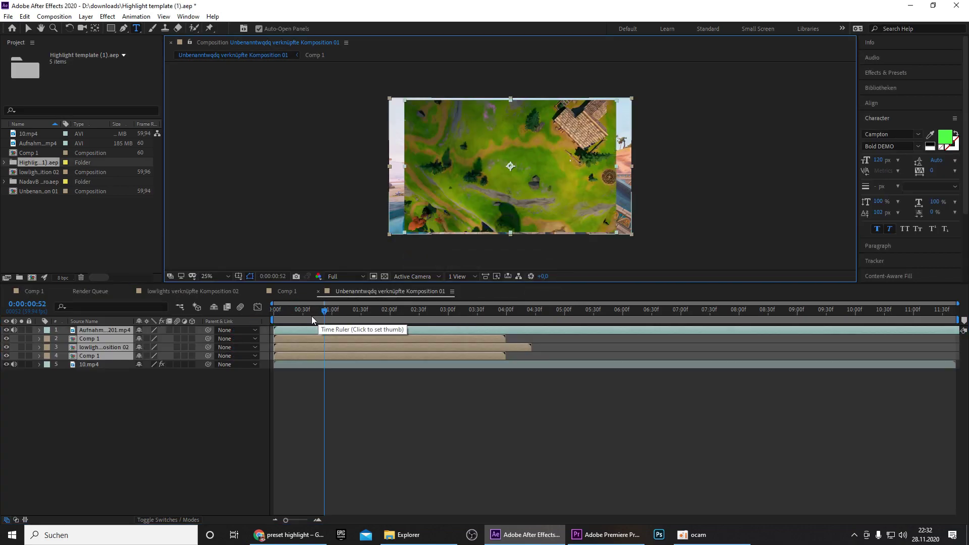
Step: Place Comp 1 above 10.mp4 and preview the composition from the start
click(96, 355)
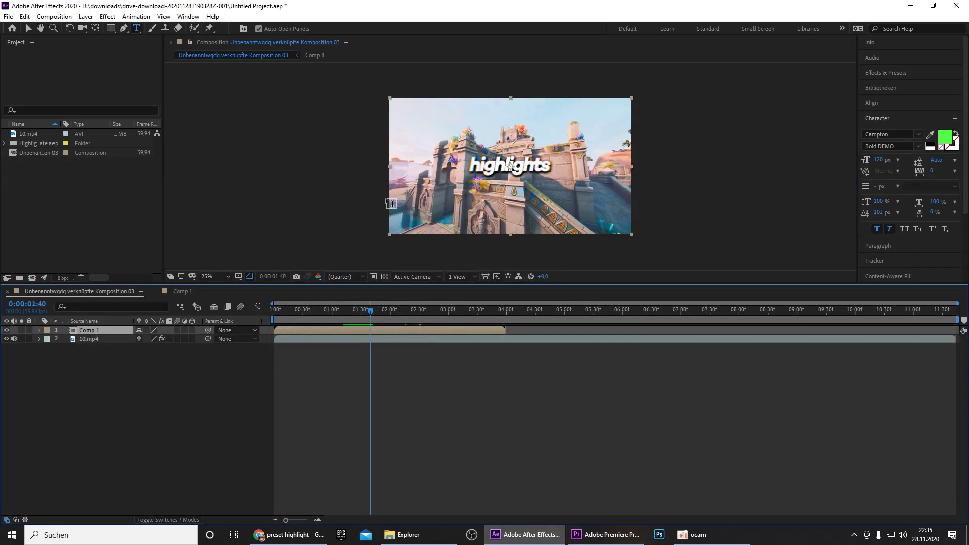
drag(370, 309, 386, 316)
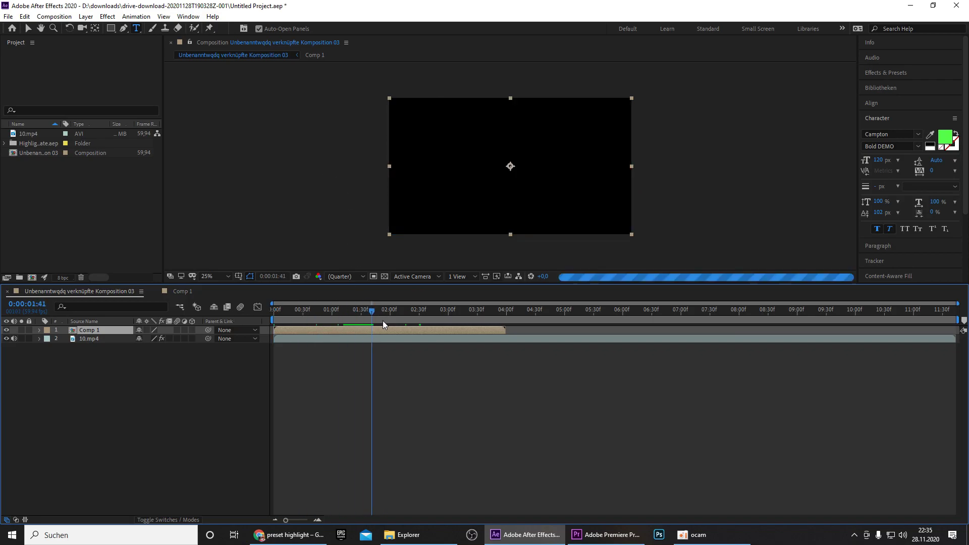
key(Home)
key(space)
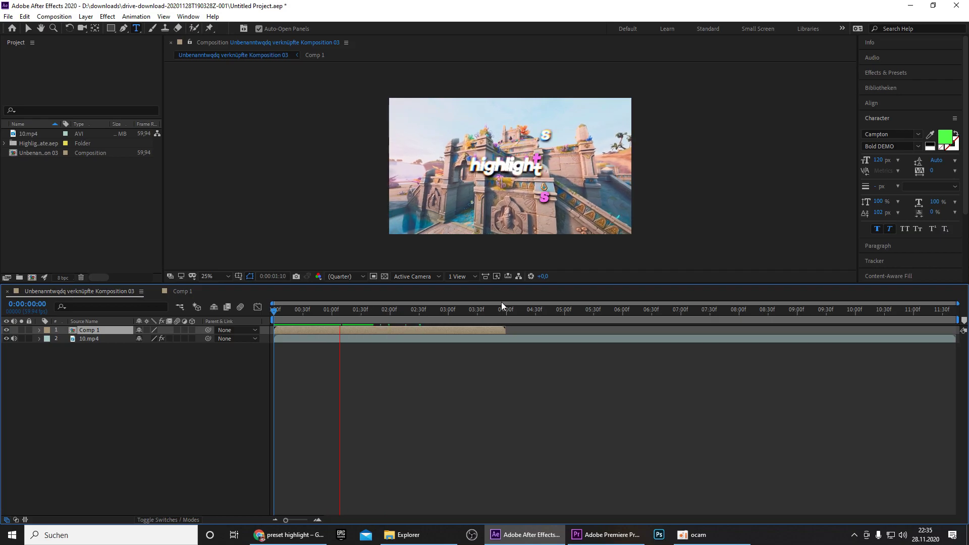
key(space)
Step: Render and replace the linked composition clip on V1 with an MXF file
click(606, 535)
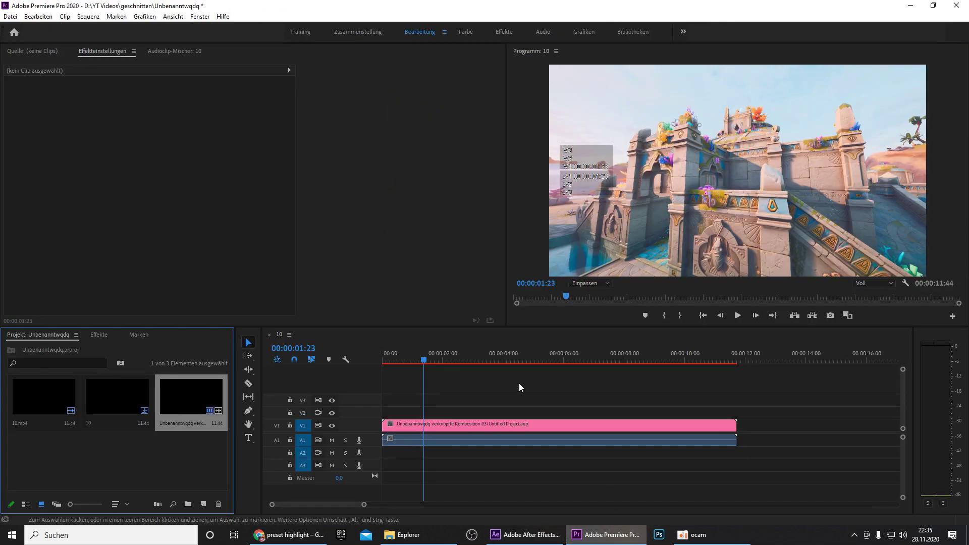
drag(390, 360, 468, 359)
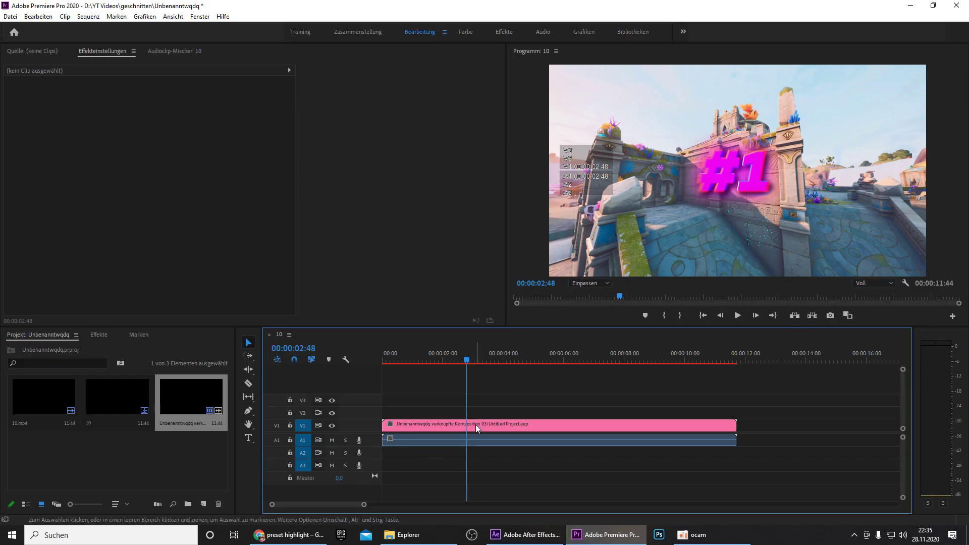
click(476, 425)
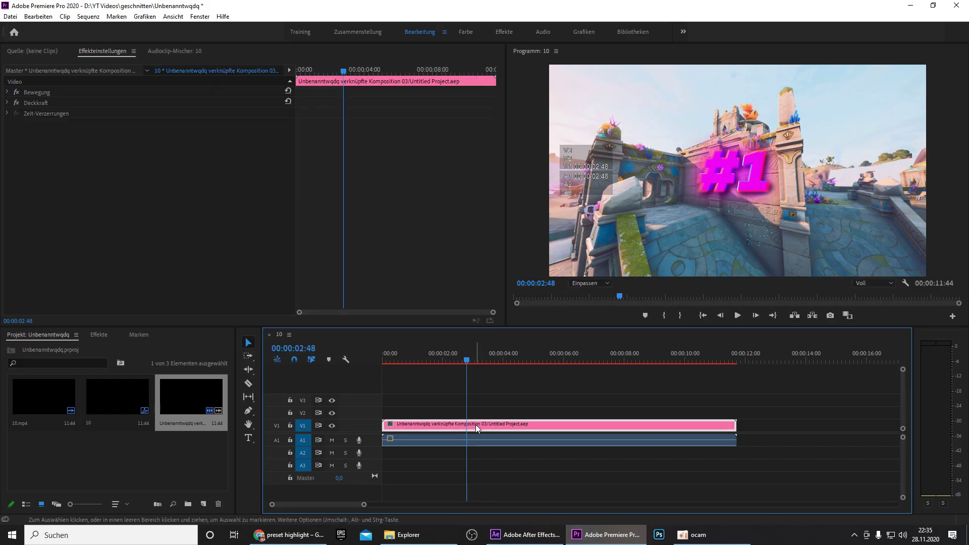
right_click(522, 425)
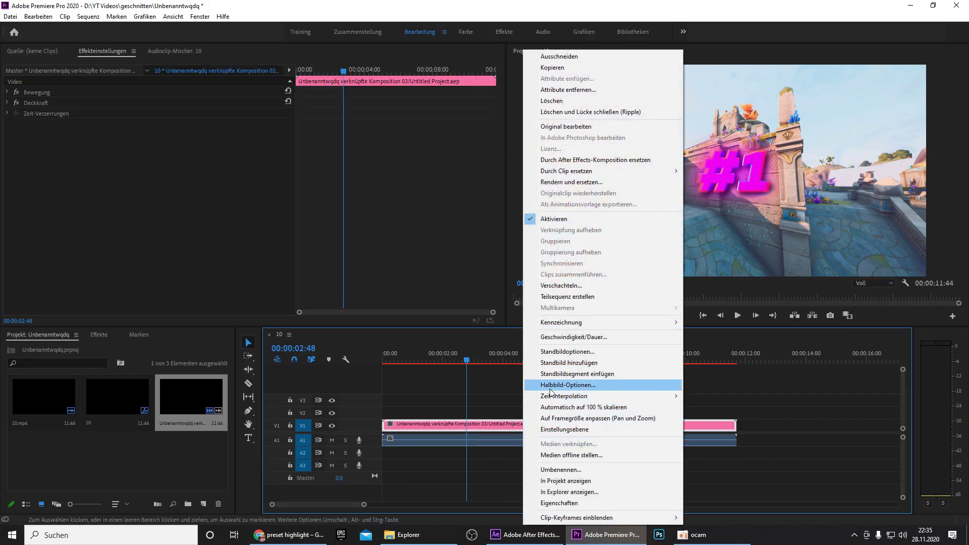
click(572, 182)
click(558, 343)
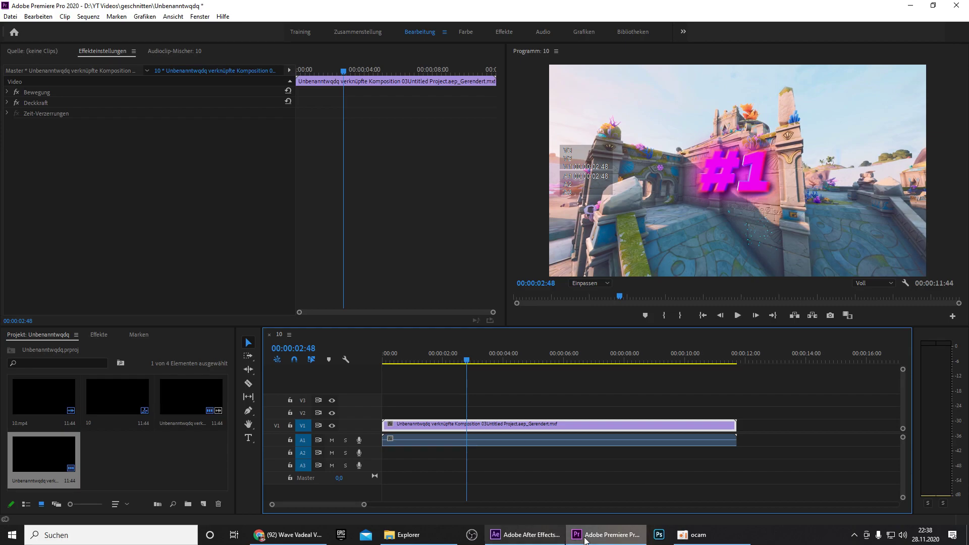
Step: Save the After Effects project with Ctrl+S
click(525, 535)
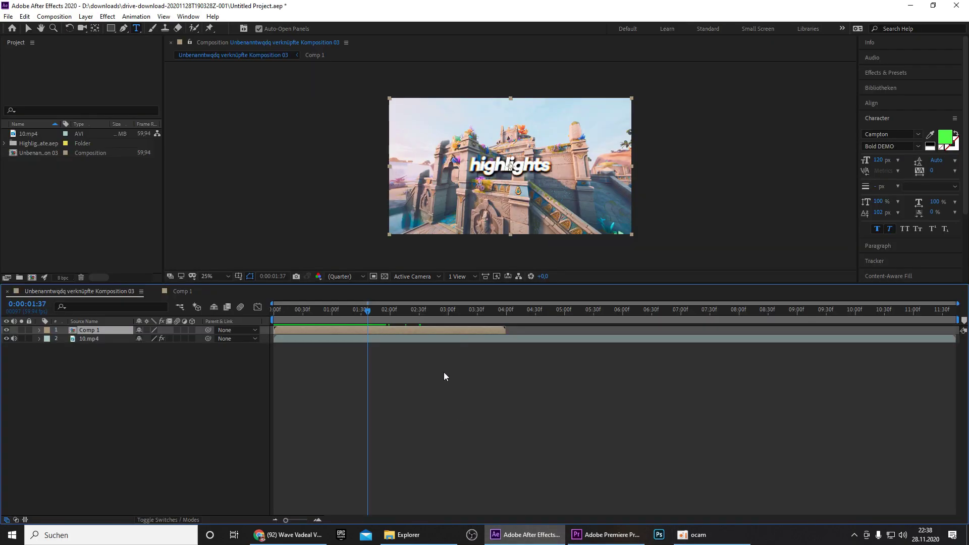
key(ctrl+s)
key(alt+Tab)
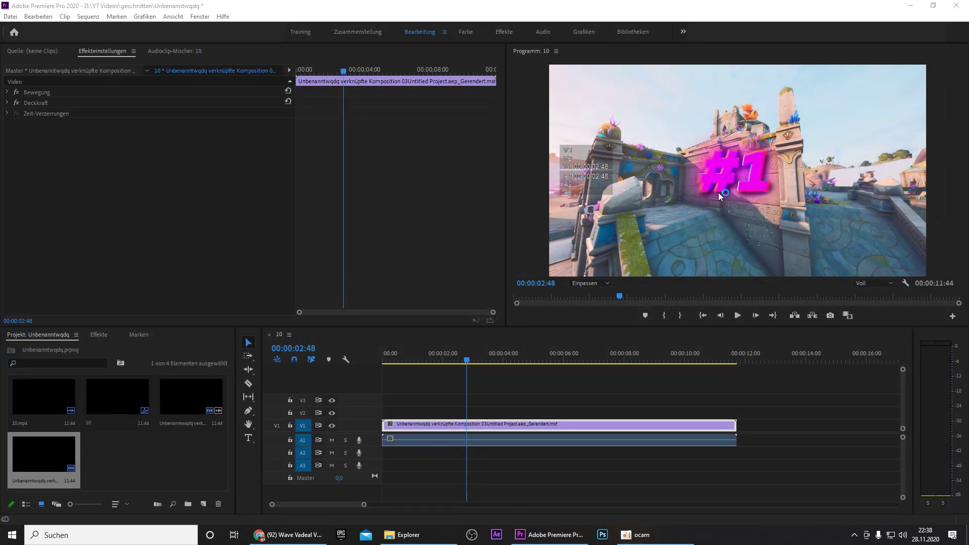
Step: Play the Premiere sequence from the start to review the rendered highlights intro
drag(468, 360, 381, 366)
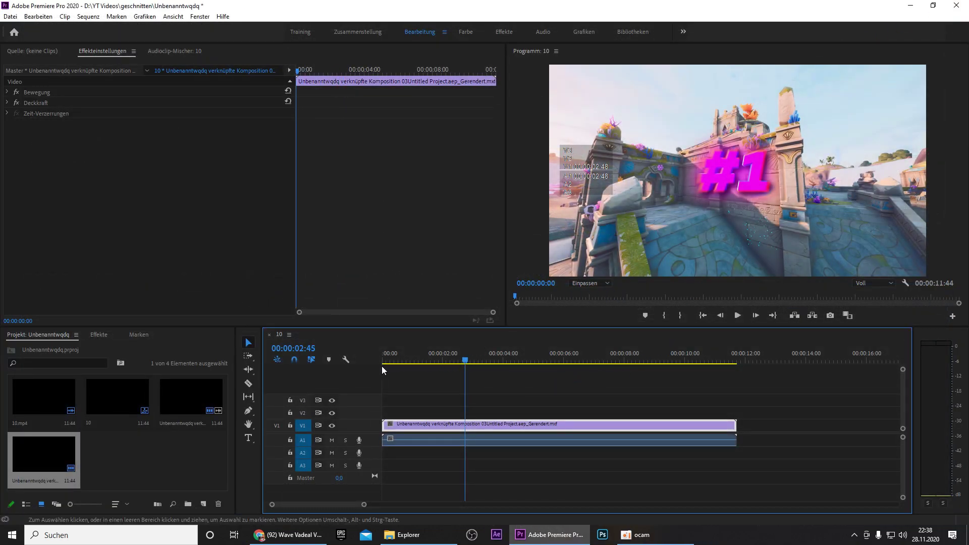
key(space)
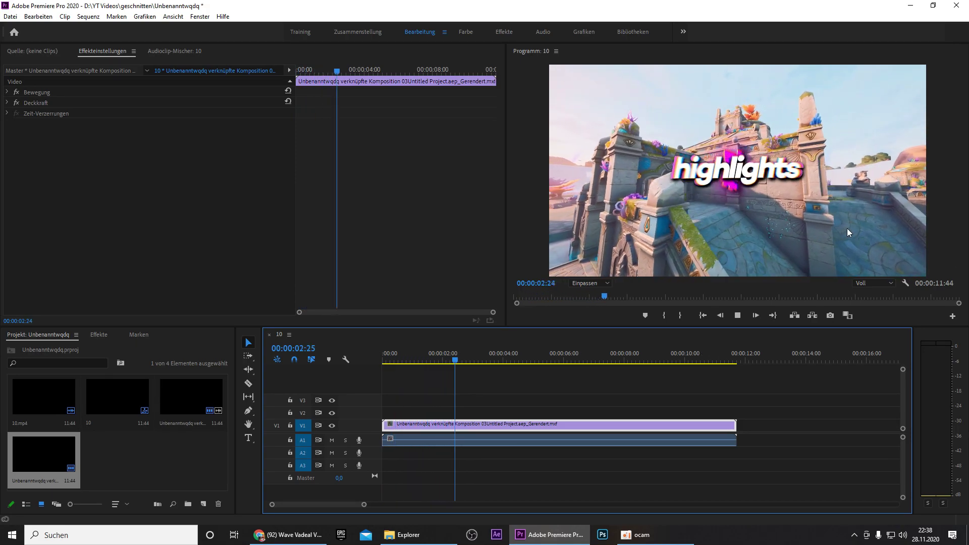
key(space)
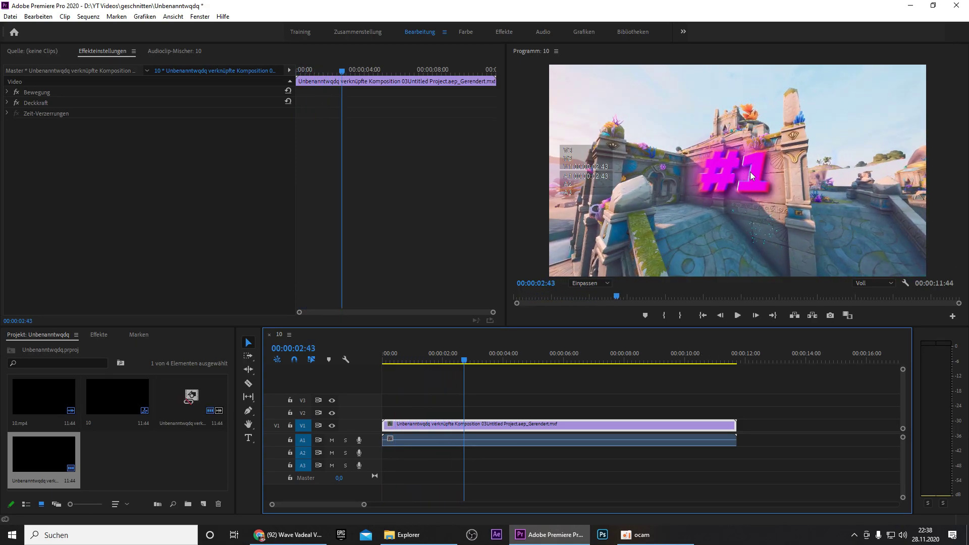